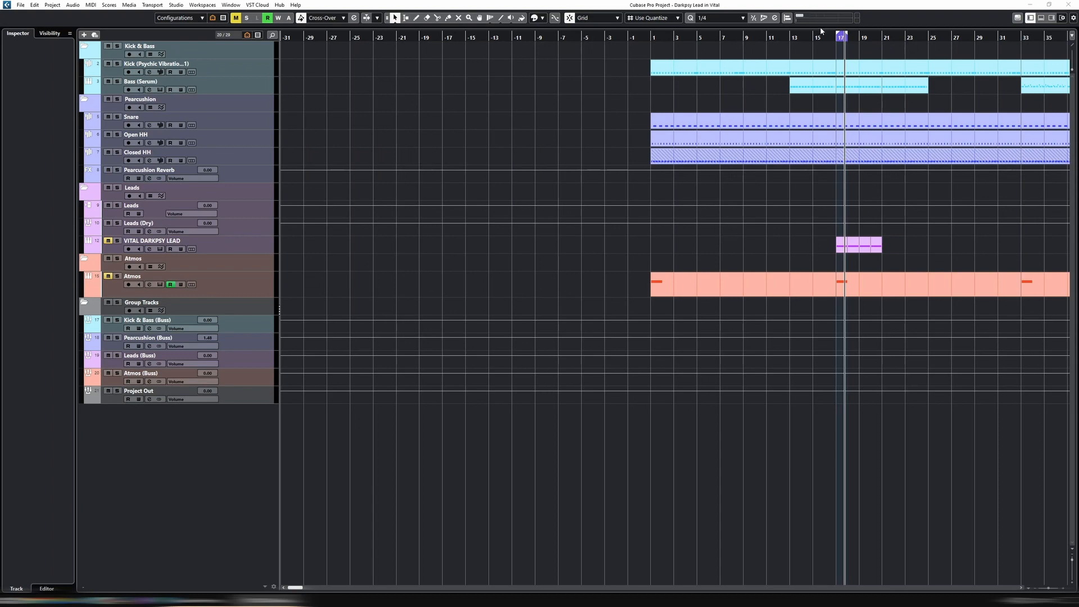
- Play the project from just before bar 17 to preview the finished Vital lead patch
{"action": "left_click", "coordinate": [833, 38]}
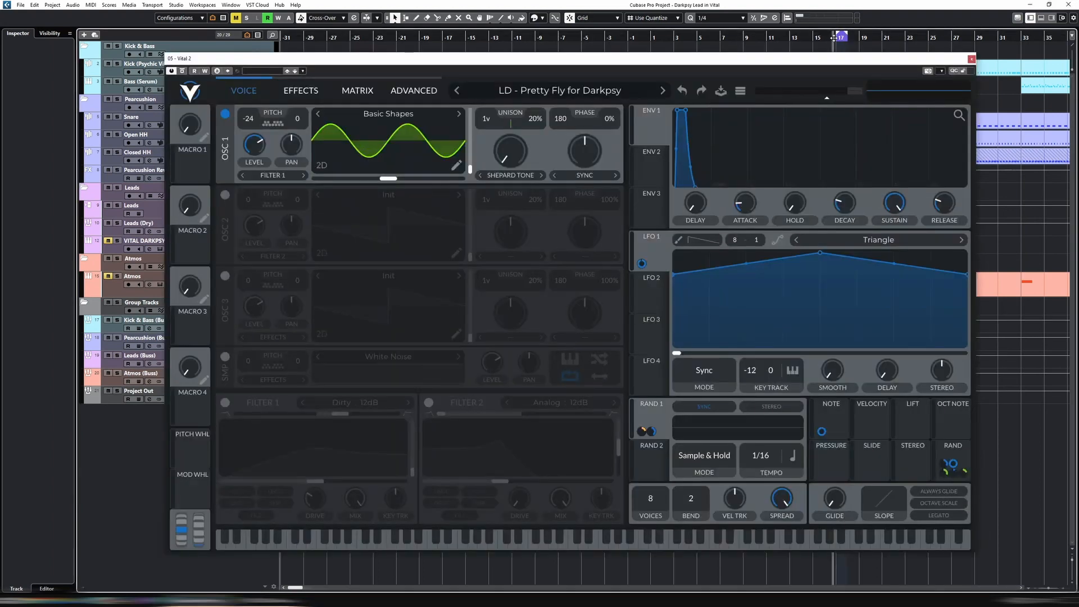
{"action": "key", "text": "space"}
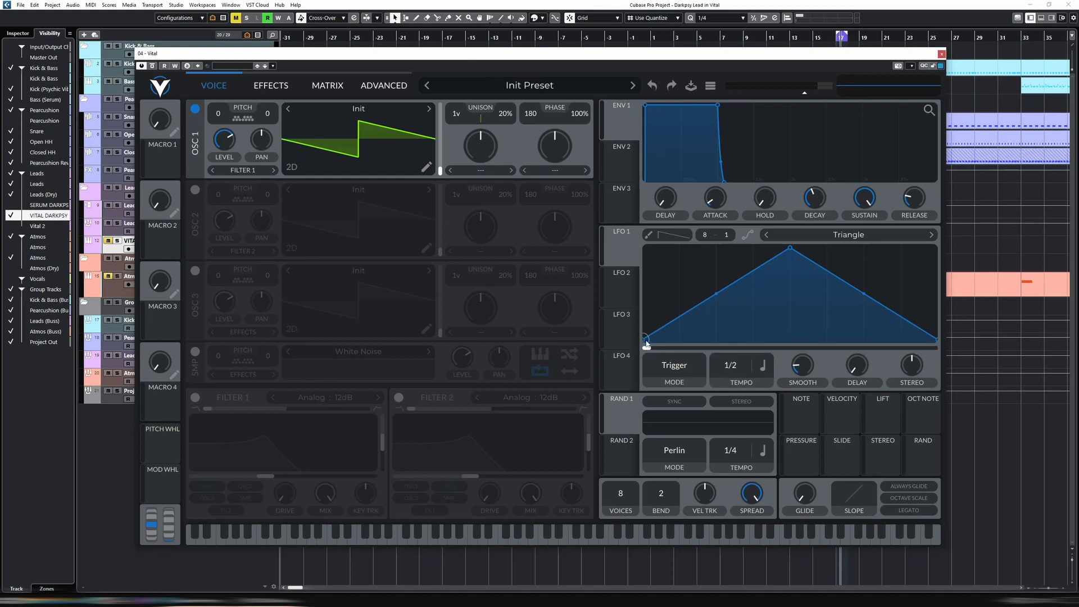
- Raise the end points of LFO 1's triangle into a shallow slope and assign LFO 1 to oscillator 1's transpose
{"action": "left_click_drag", "start_coordinate": [644, 340], "coordinate": [654, 274]}
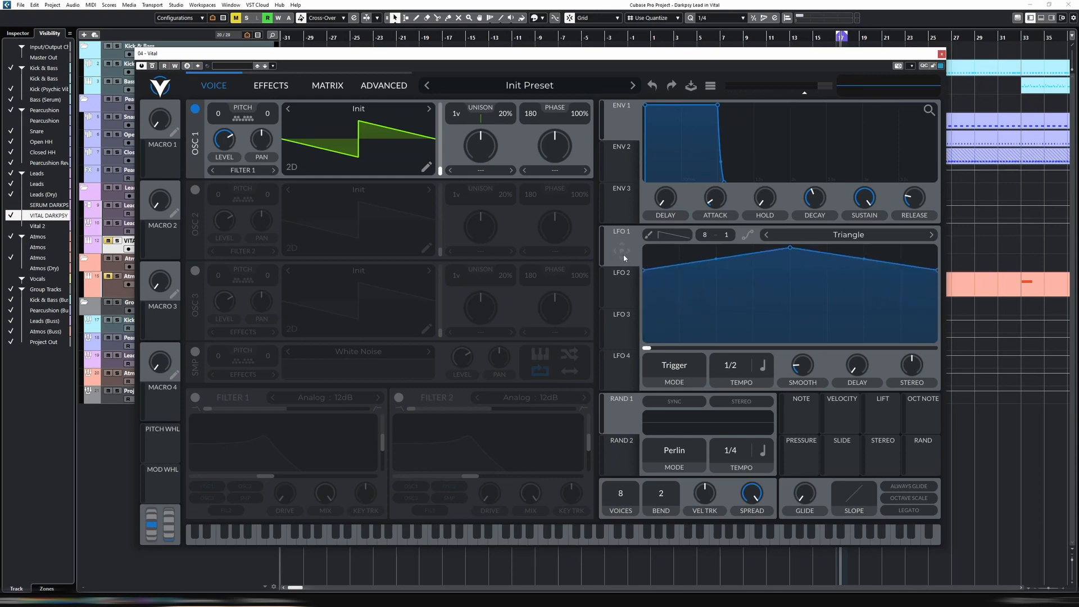
{"action": "left_click_drag", "start_coordinate": [623, 254], "coordinate": [218, 131]}
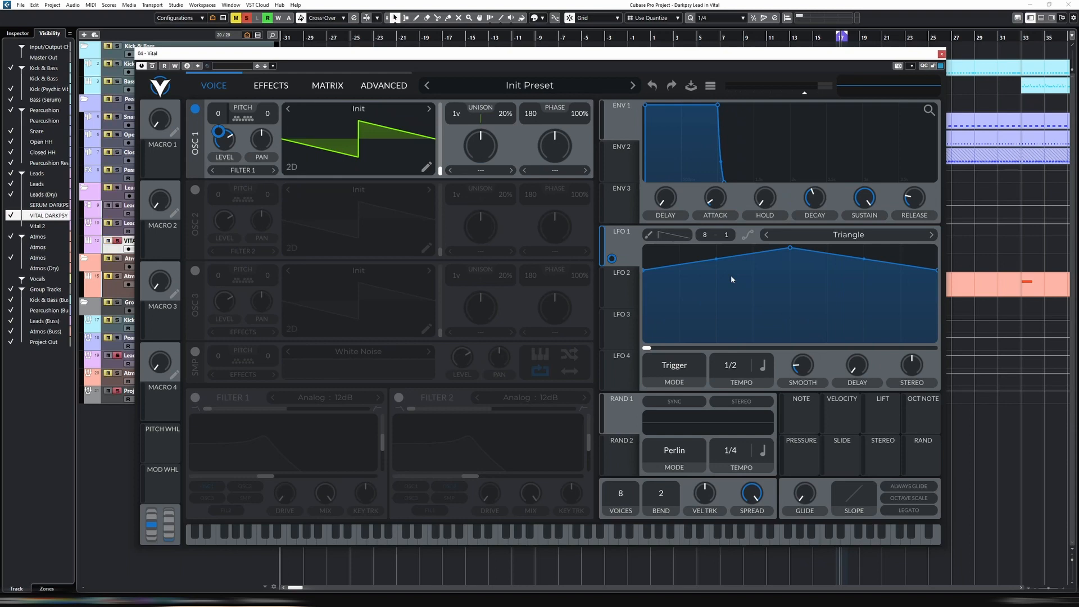
{"action": "left_click_drag", "start_coordinate": [643, 270], "coordinate": [644, 276]}
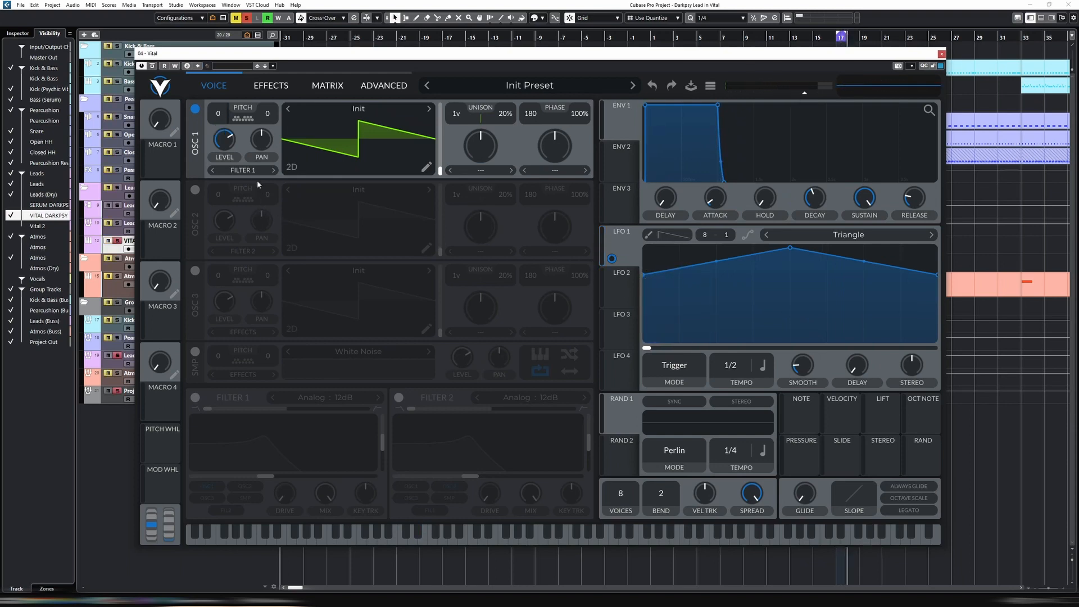
- Set oscillator 1's transpose to -24 and turn LFO 1's smoothing down to minimum
{"action": "left_click_drag", "start_coordinate": [220, 117], "coordinate": [224, 160]}
{"action": "left_click_drag", "start_coordinate": [223, 114], "coordinate": [220, 157]}
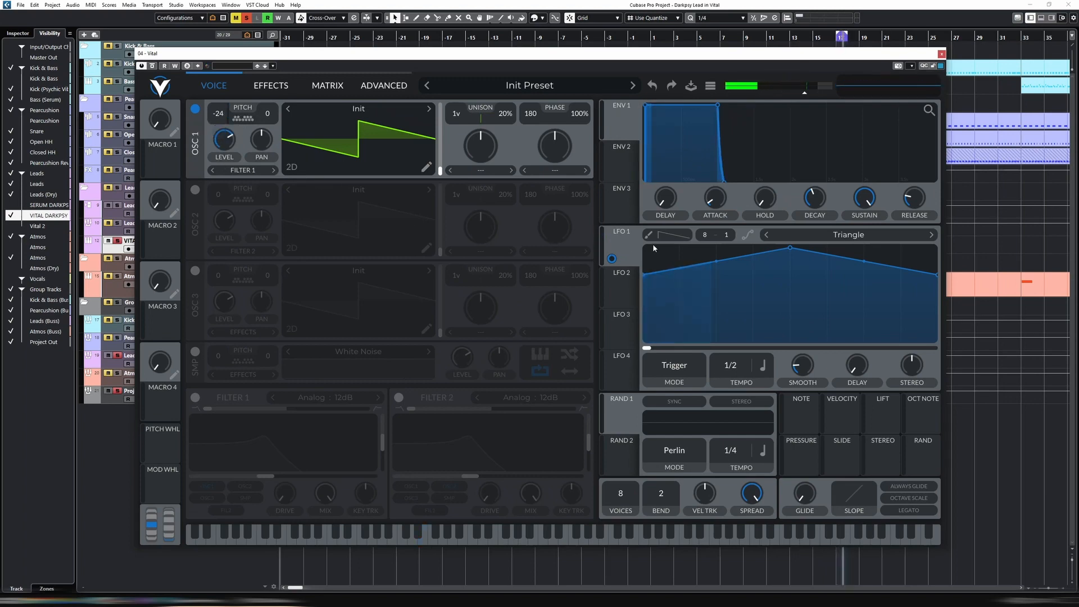
{"action": "left_click_drag", "start_coordinate": [802, 366], "coordinate": [800, 403]}
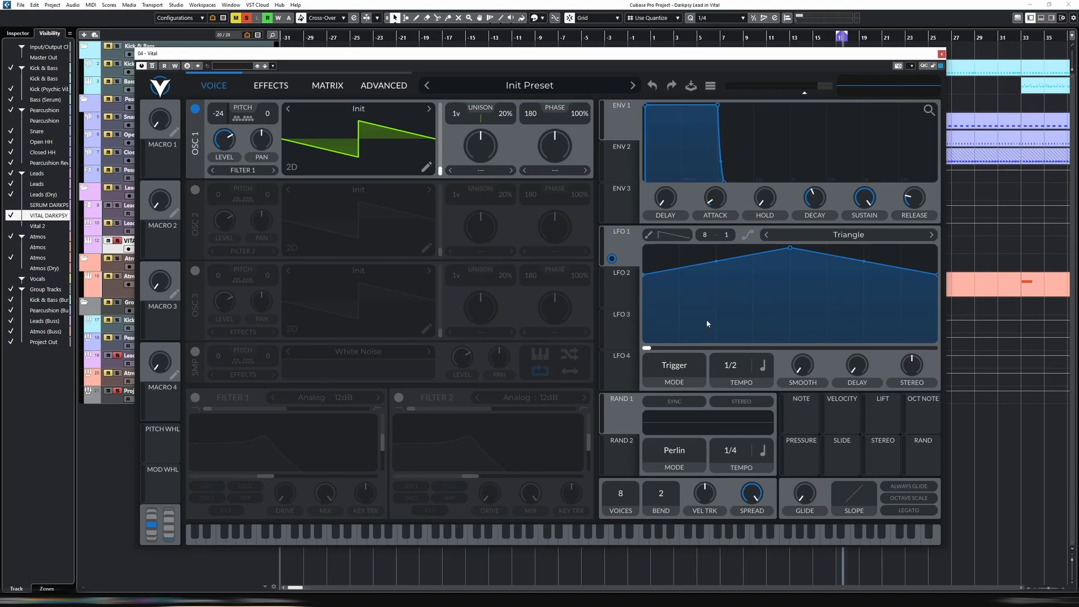
- Switch LFO 1's rate to seconds, lower the curve's end points slightly, and set the frequency to 0.0412 seconds
{"action": "left_click_drag", "start_coordinate": [738, 360], "coordinate": [742, 346]}
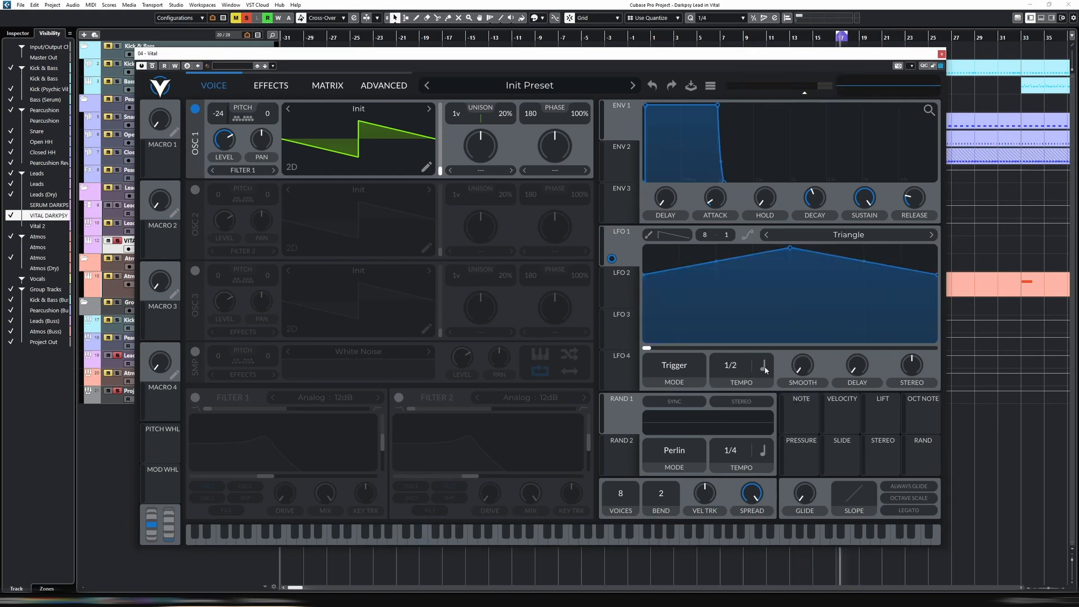
{"action": "left_click", "coordinate": [763, 369]}
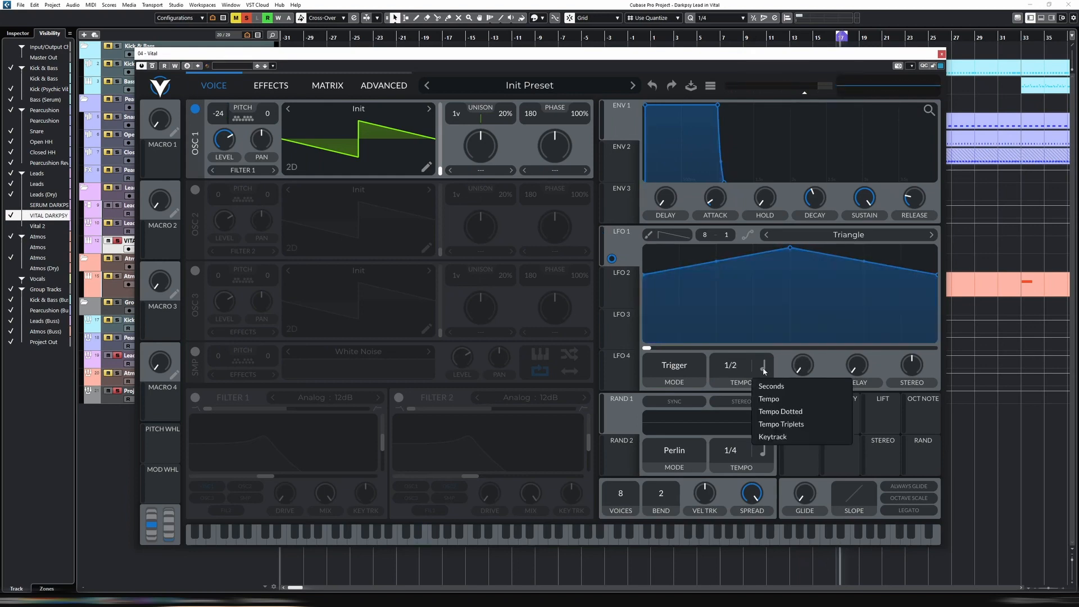
{"action": "left_click", "coordinate": [758, 386]}
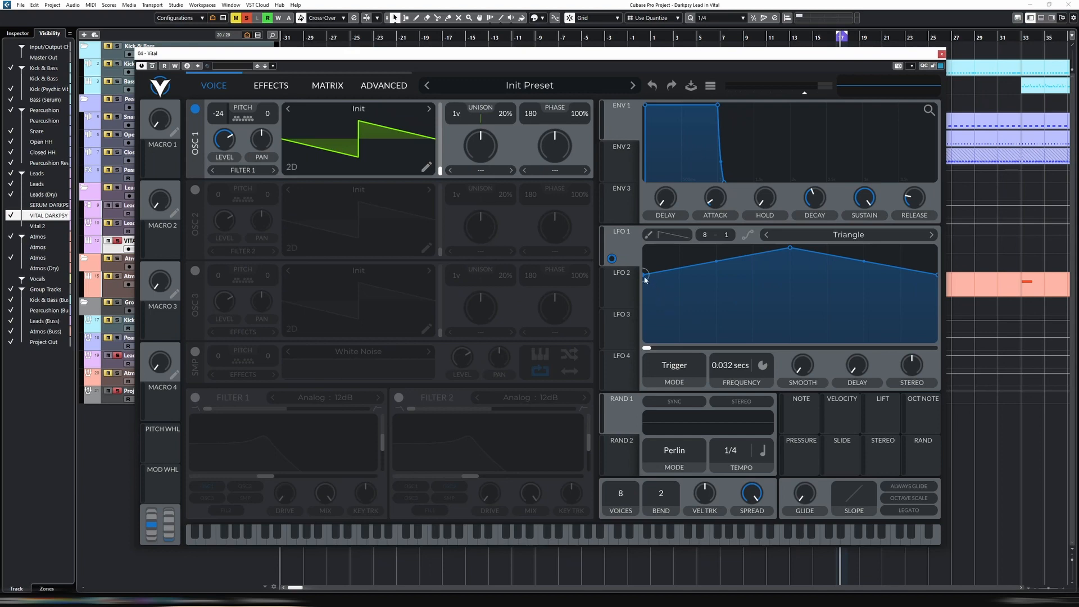
{"action": "mouse_move", "coordinate": [644, 276]}
{"action": "left_mouse_down"}
{"action": "mouse_move", "coordinate": [644, 291]}
{"action": "mouse_move", "coordinate": [645, 280]}
{"action": "left_mouse_up"}
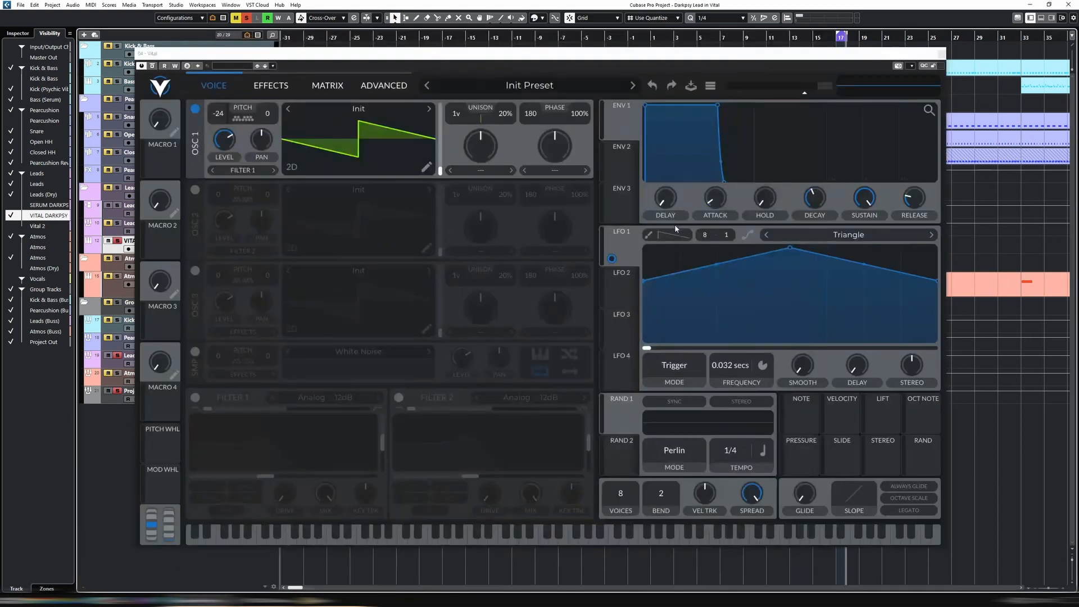
{"action": "right_click", "coordinate": [733, 364]}
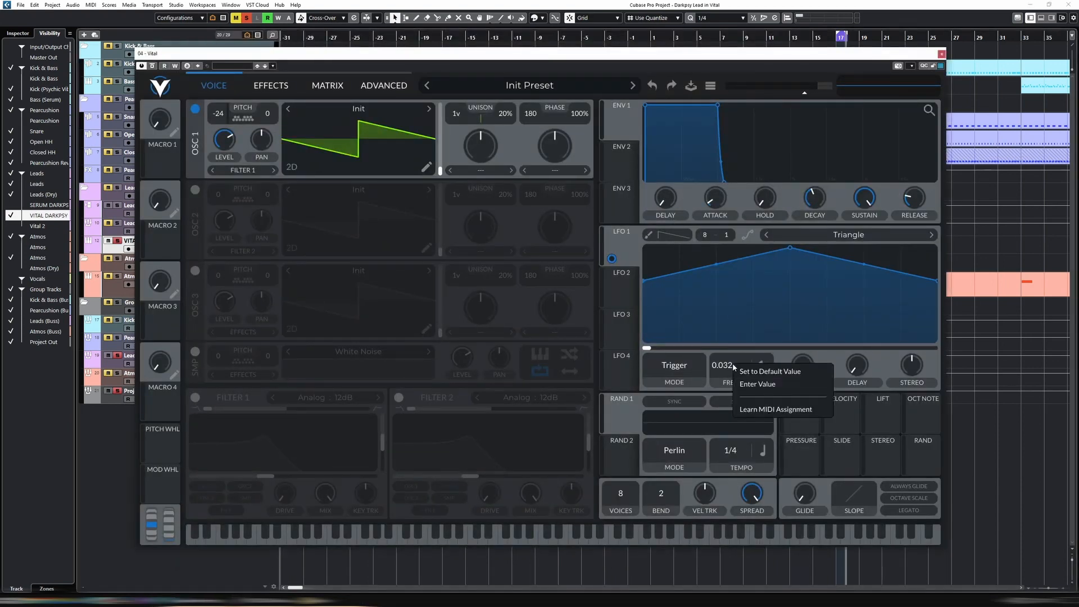
{"action": "left_click", "coordinate": [747, 384]}
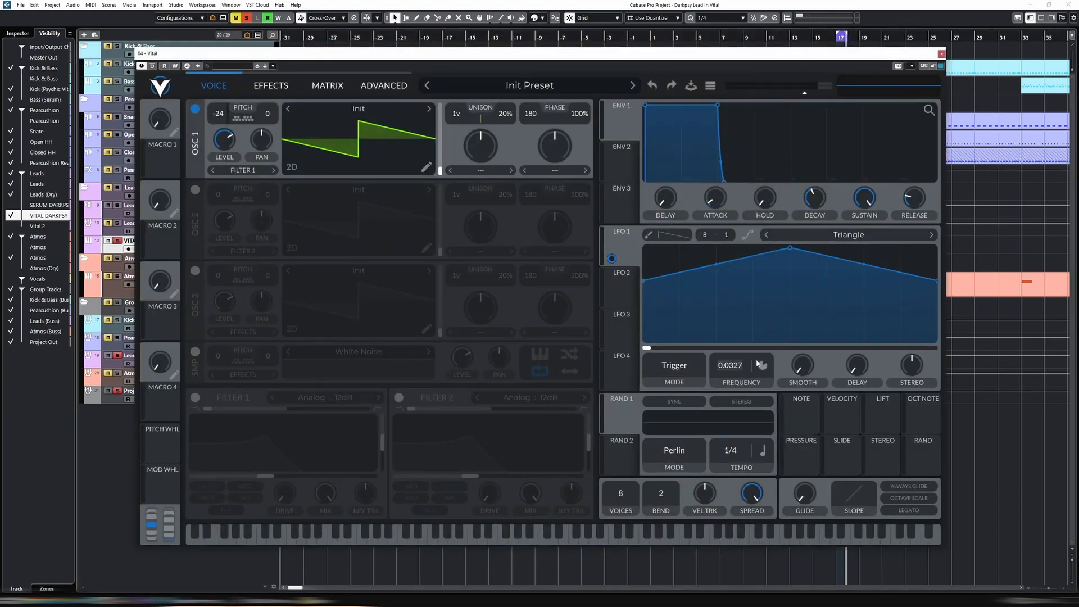
{"action": "type", "text": ".0412"}
{"action": "key", "text": "Return"}
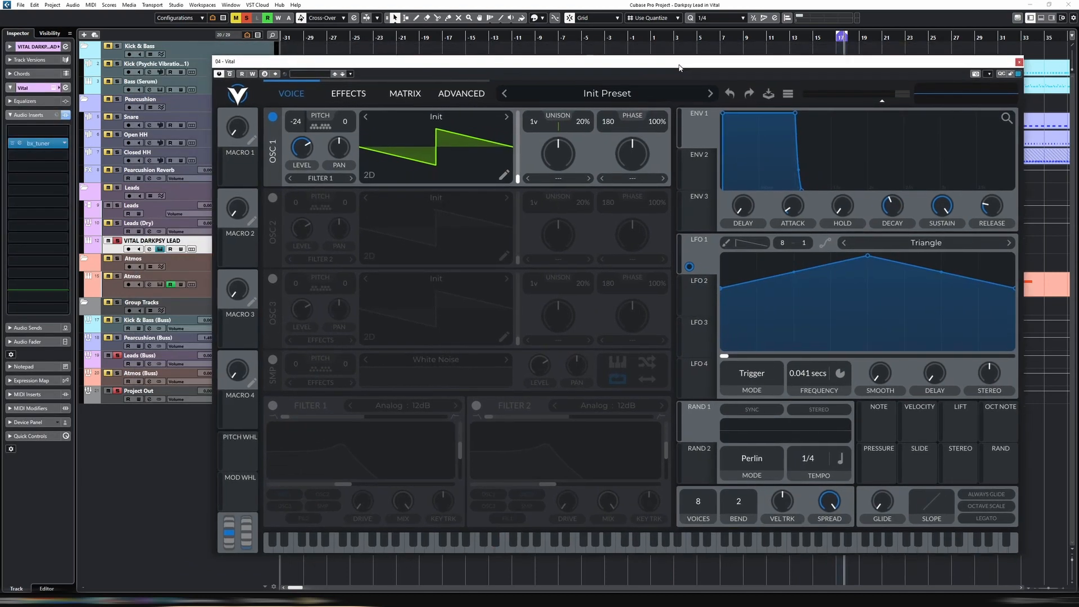
- Switch LFO 1's rate to Keytrack and audition several notes on the synth keyboard
{"action": "left_click_drag", "start_coordinate": [678, 67], "coordinate": [664, 59]}
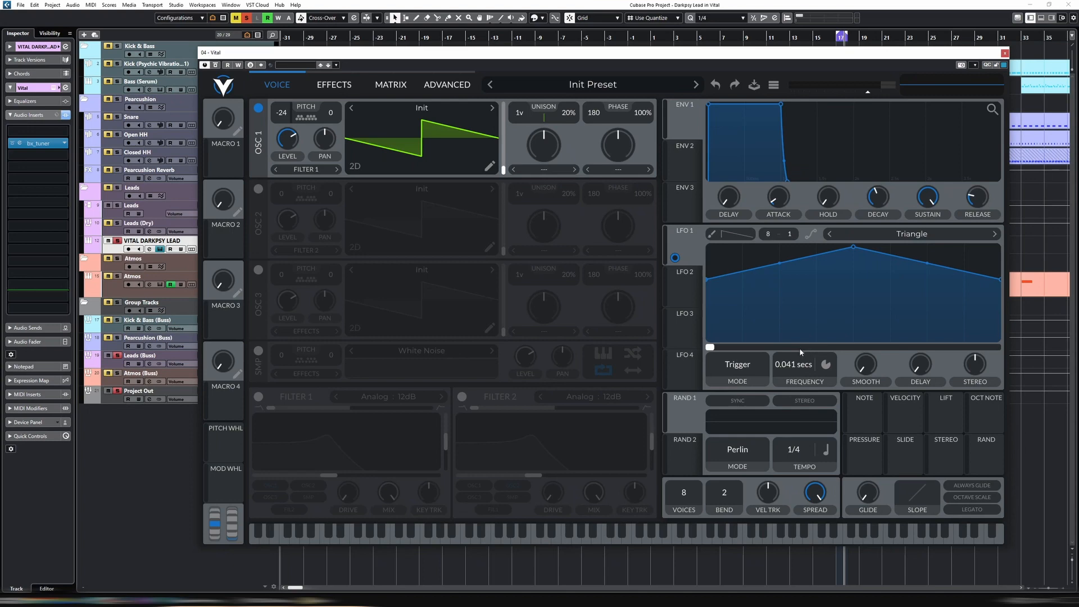
{"action": "left_click", "coordinate": [826, 364]}
{"action": "left_click", "coordinate": [827, 369]}
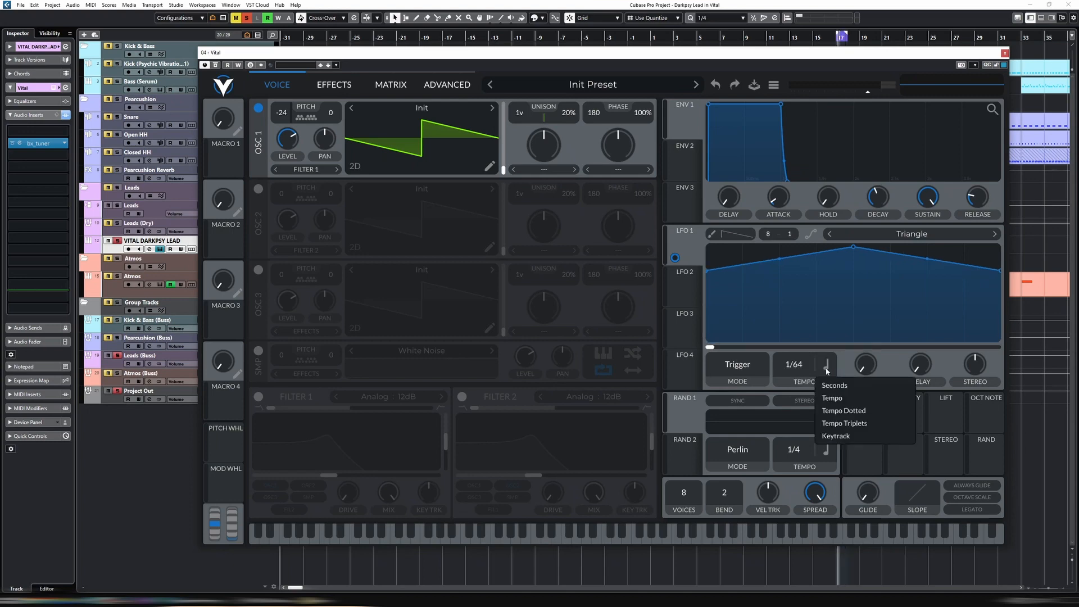
{"action": "left_click", "coordinate": [858, 432]}
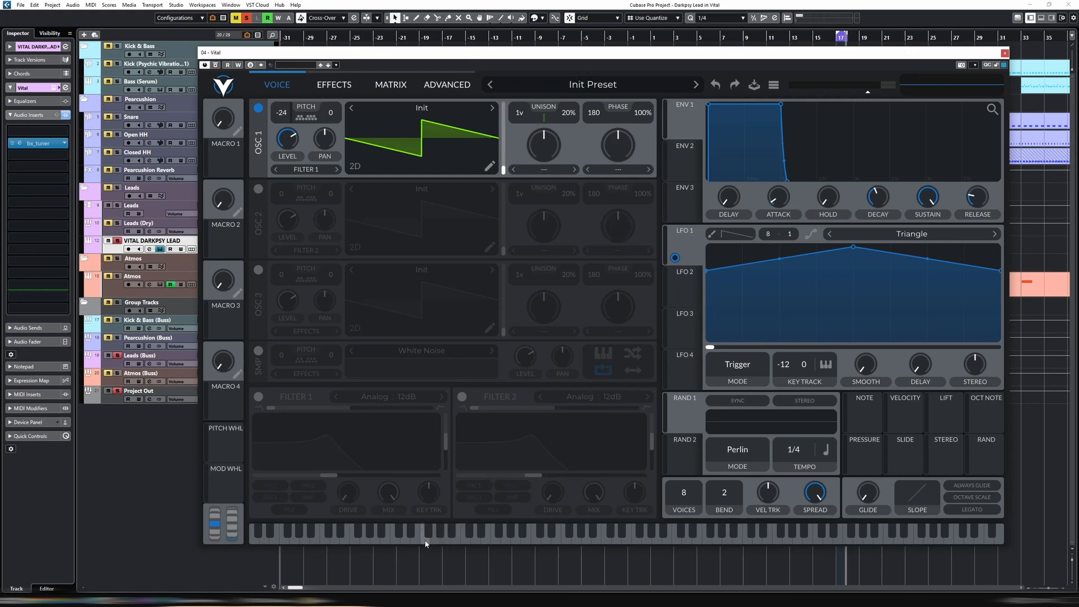
{"action": "left_click_drag", "start_coordinate": [422, 544], "coordinate": [466, 537]}
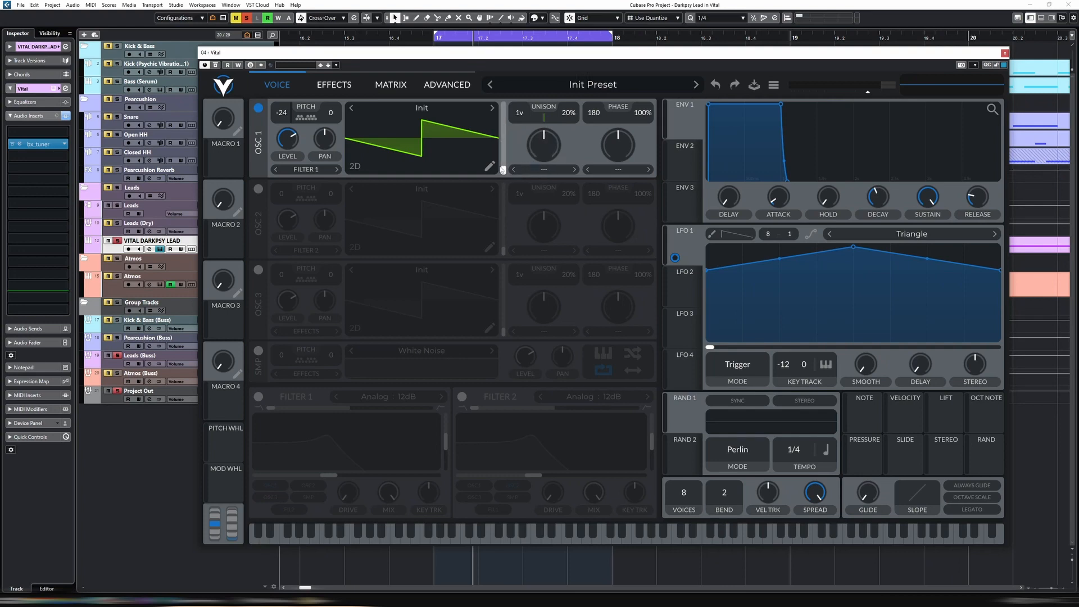
- Load the favorite Basic Shapes wavetable into oscillator 1 and modulate its wave frame with Rand, adjusting the modulation amount
{"action": "left_click", "coordinate": [437, 113]}
{"action": "left_click", "coordinate": [565, 154]}
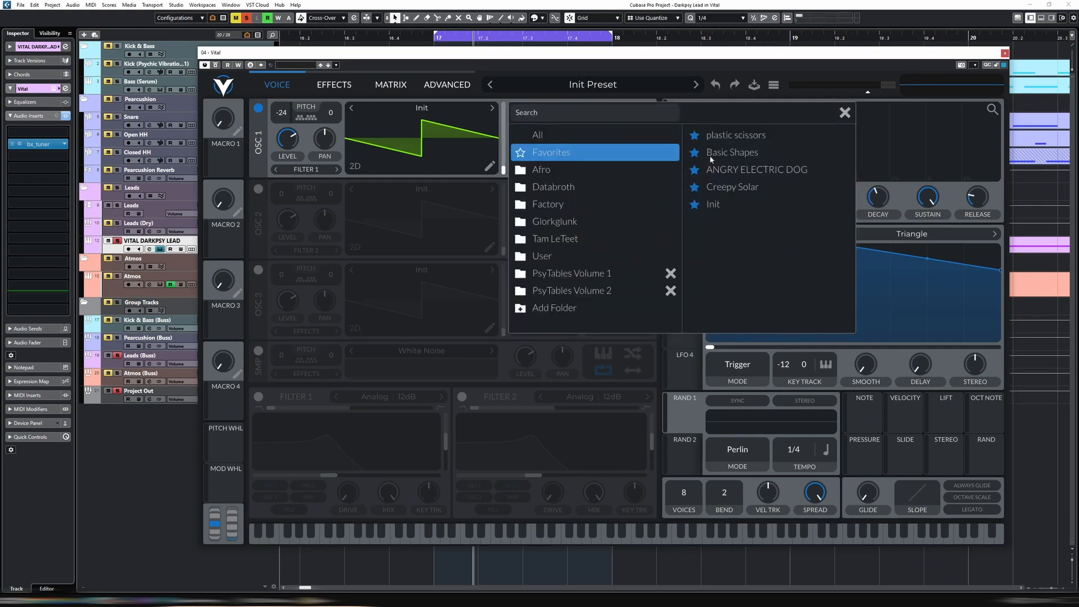
{"action": "left_click", "coordinate": [744, 154]}
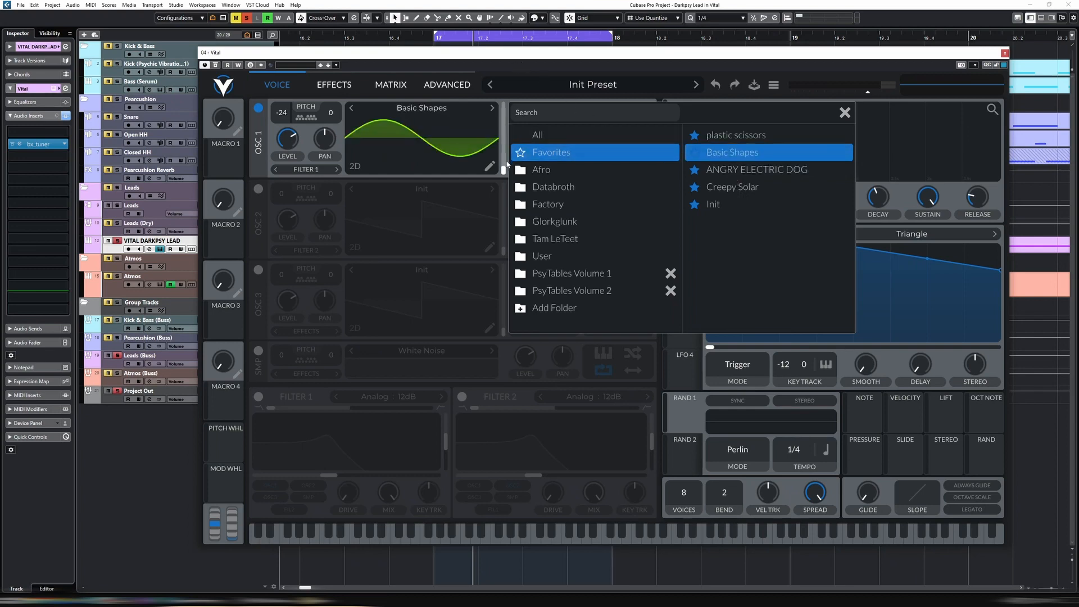
{"action": "mouse_move", "coordinate": [503, 169]}
{"action": "left_mouse_down"}
{"action": "mouse_move", "coordinate": [505, 110]}
{"action": "mouse_move", "coordinate": [503, 169]}
{"action": "left_mouse_up"}
{"action": "left_click", "coordinate": [845, 112]}
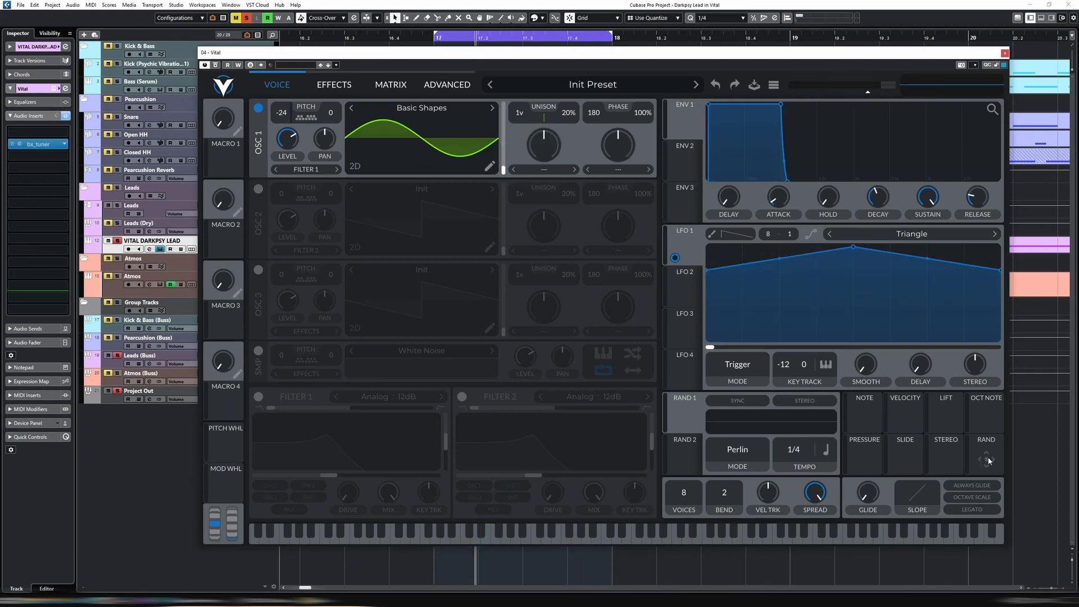
{"action": "left_click_drag", "start_coordinate": [675, 257], "coordinate": [505, 170]}
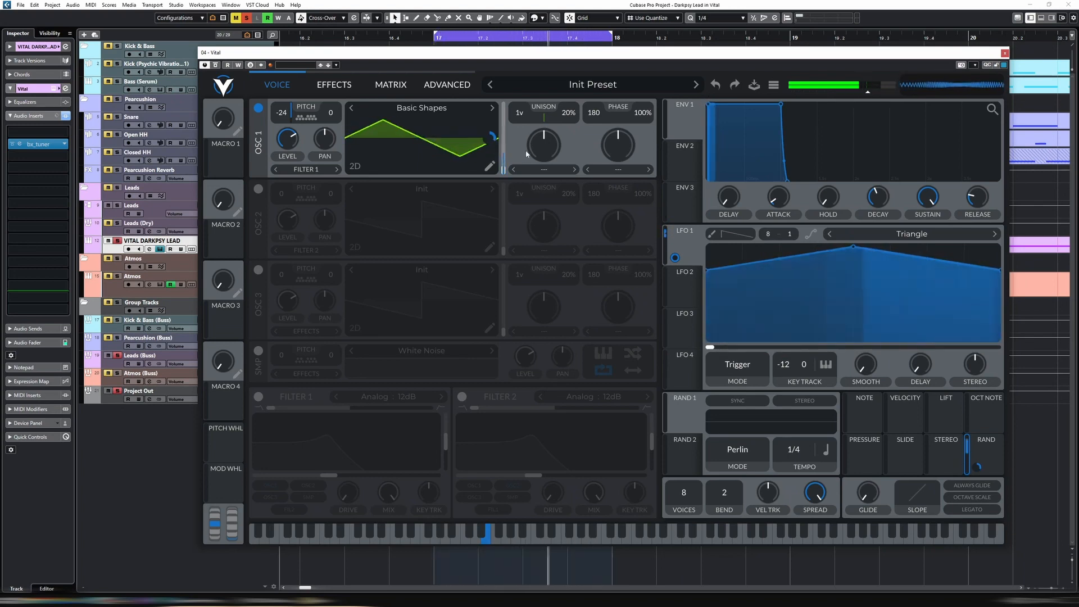
{"action": "left_click_drag", "start_coordinate": [492, 137], "coordinate": [492, 127]}
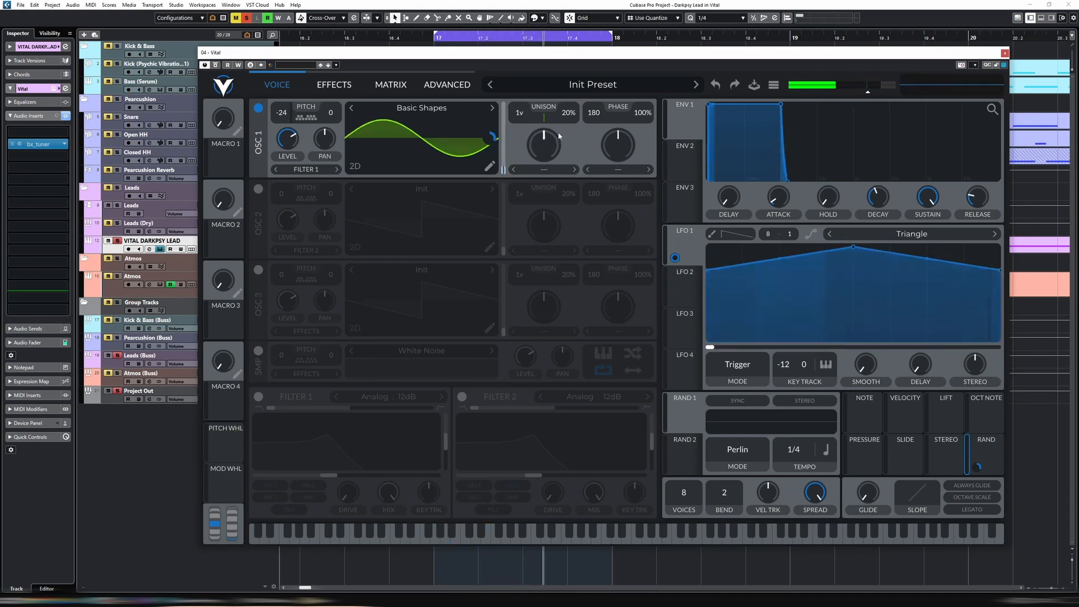
- Modulate oscillator 1's spectral morph with Rand, set the morph type to Shepard Tone, raise the modulation to full and audition the sound
{"action": "left_click_drag", "start_coordinate": [662, 256], "coordinate": [539, 150]}
{"action": "left_click", "coordinate": [535, 169]}
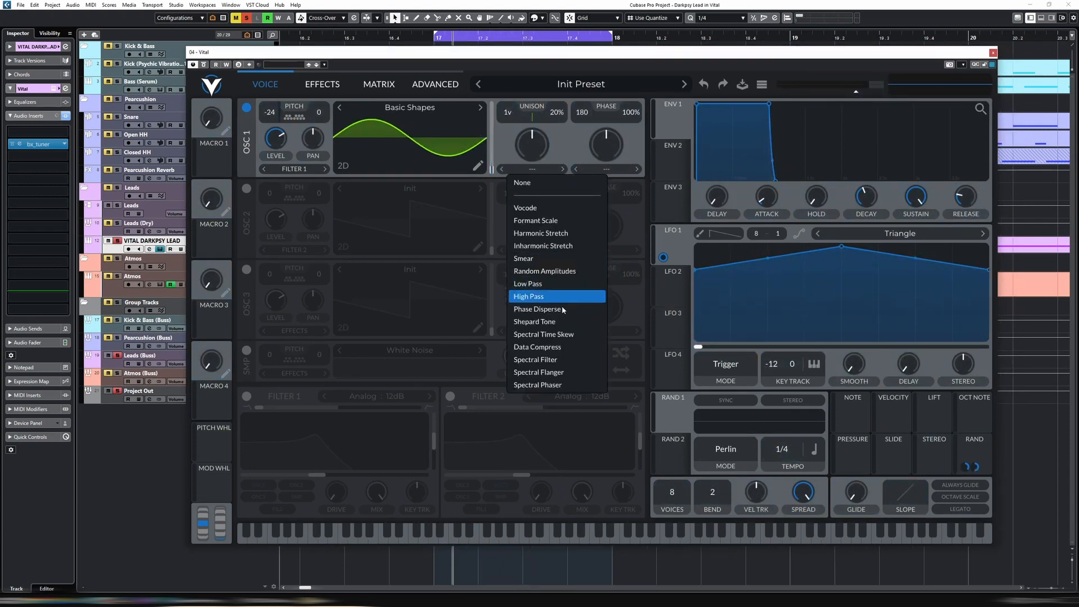
{"action": "left_click", "coordinate": [564, 327]}
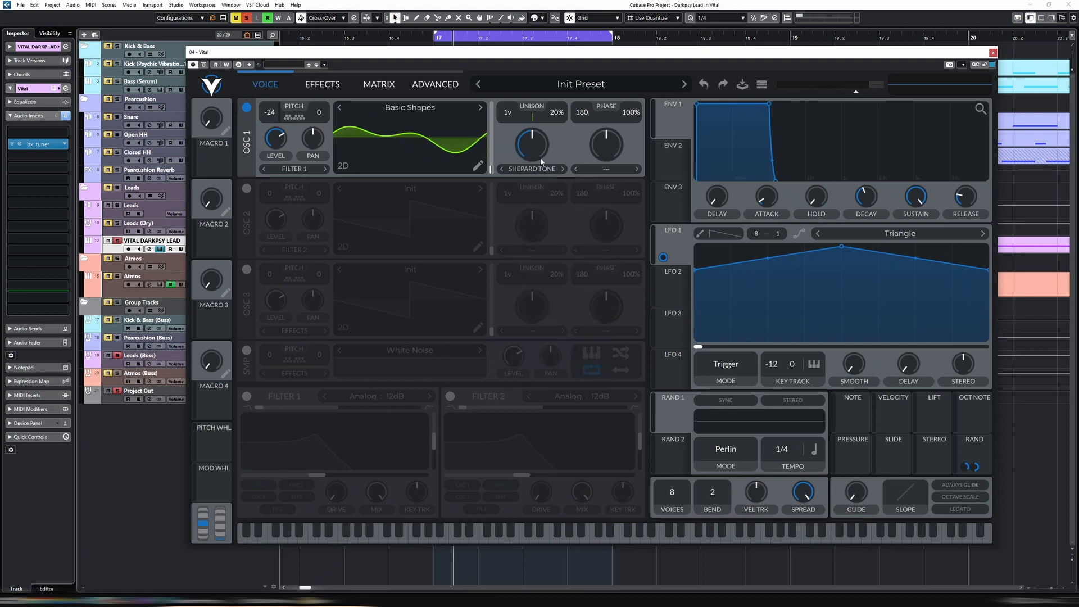
{"action": "mouse_move", "coordinate": [535, 181]}
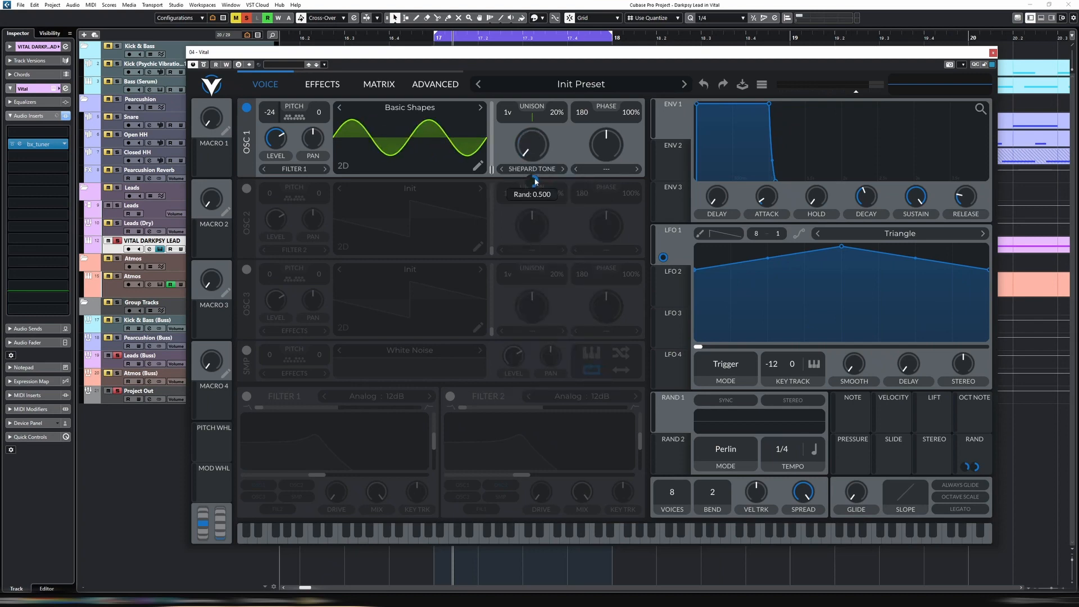
{"action": "left_click_drag", "start_coordinate": [534, 181], "coordinate": [534, 163]}
{"action": "key", "text": "space"}
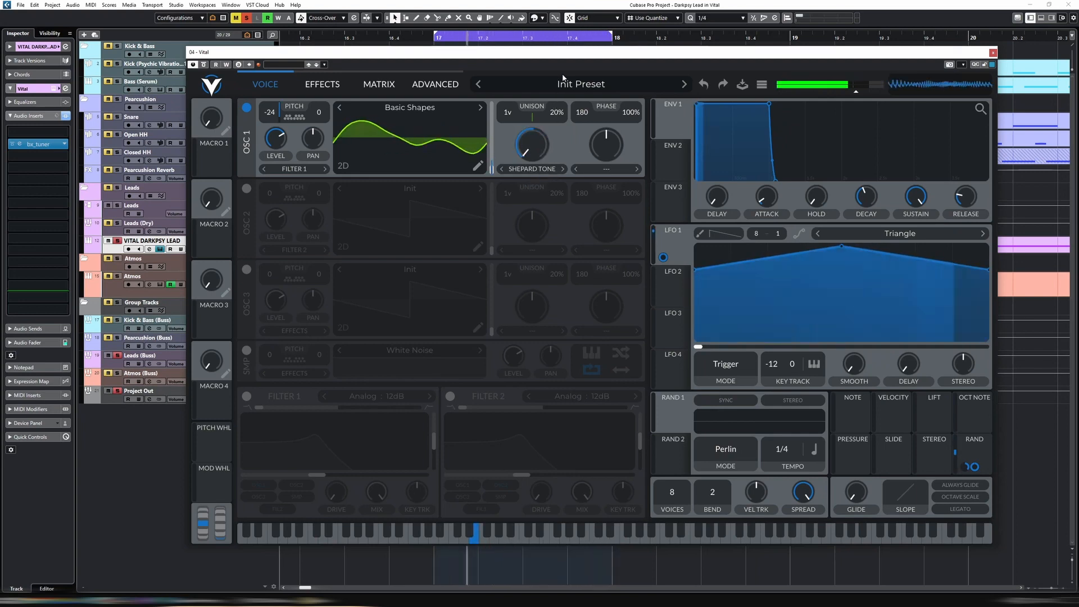
{"action": "key", "text": "space"}
- Modulate oscillator 1's distortion amount with Rand 1, set the distortion type to Sync, and play the loop
{"action": "left_click_drag", "start_coordinate": [672, 417], "coordinate": [527, 151]}
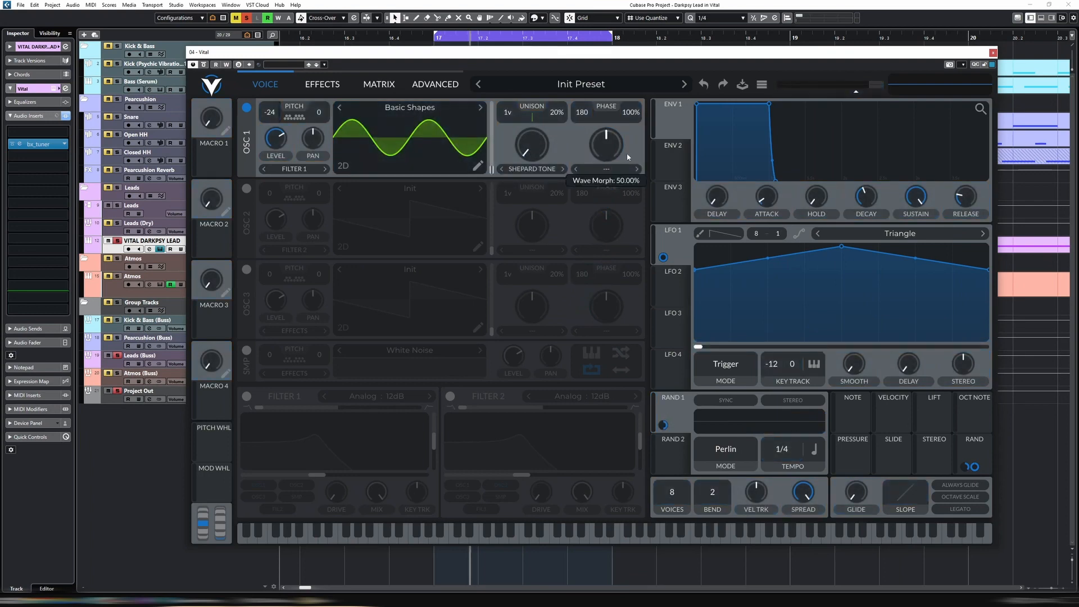
{"action": "left_click_drag", "start_coordinate": [663, 424], "coordinate": [663, 425]}
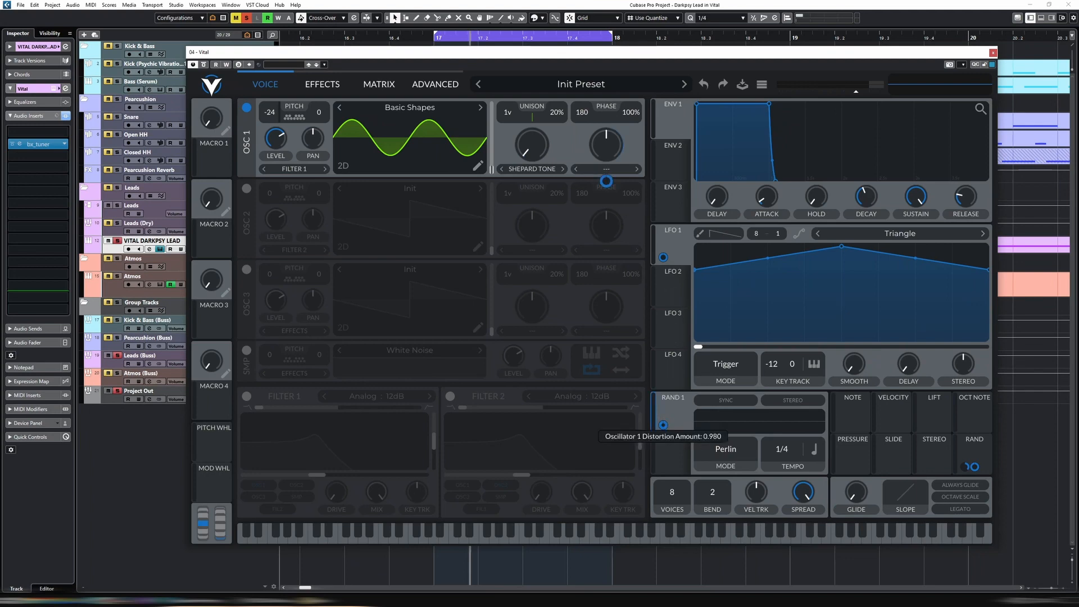
{"action": "left_click", "coordinate": [605, 168]}
{"action": "left_click", "coordinate": [610, 213]}
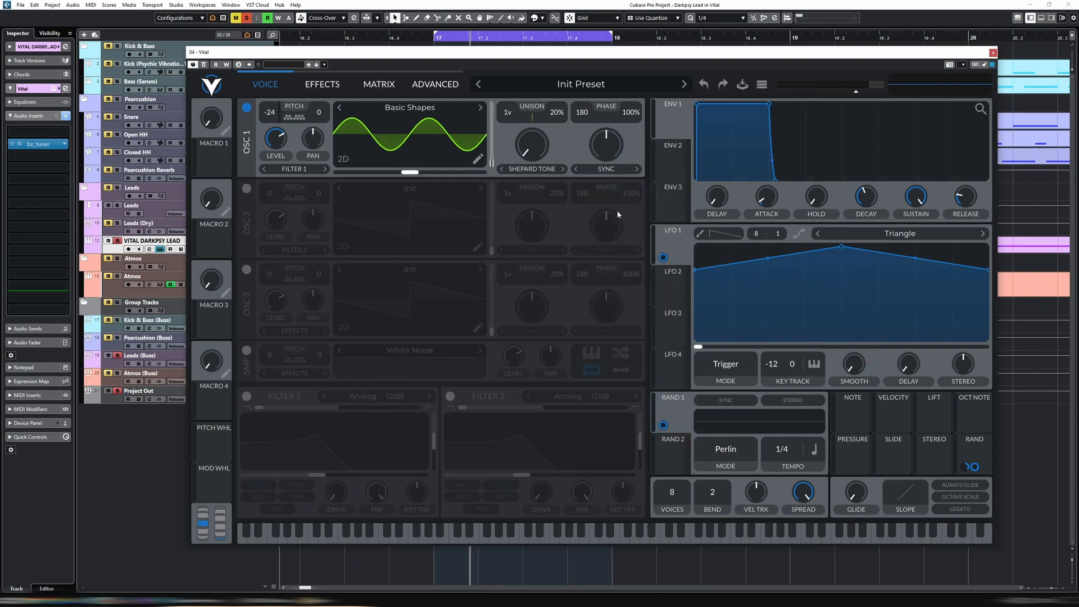
{"action": "key", "text": "space"}
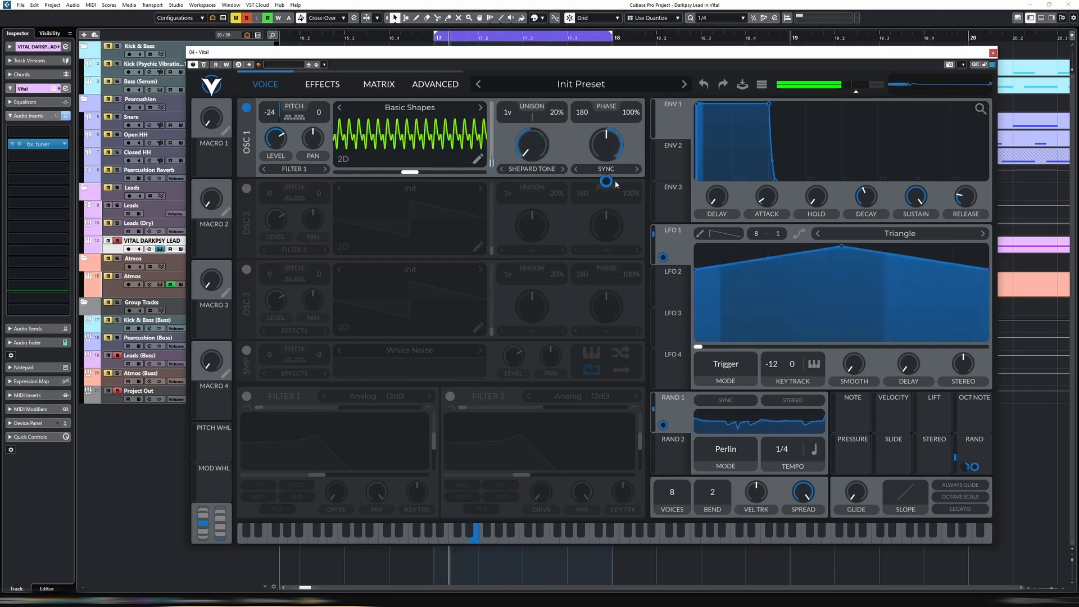
- Check the routings in the modulation matrix and adjust Rand 1's modulation amount on oscillator 1's sync distortion
{"action": "left_click", "coordinate": [379, 84]}
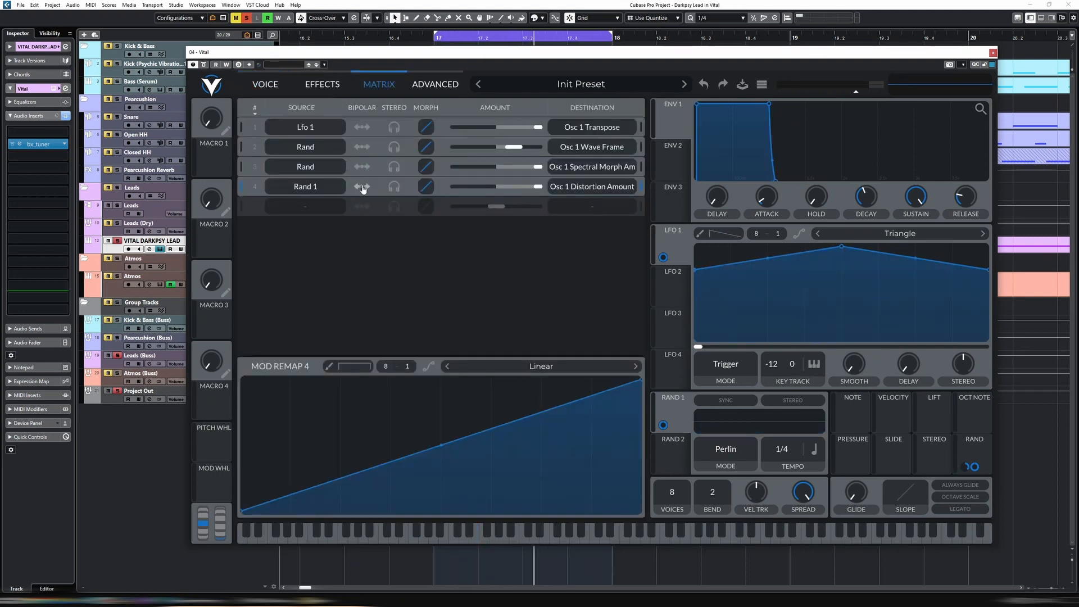
{"action": "left_click", "coordinate": [265, 83]}
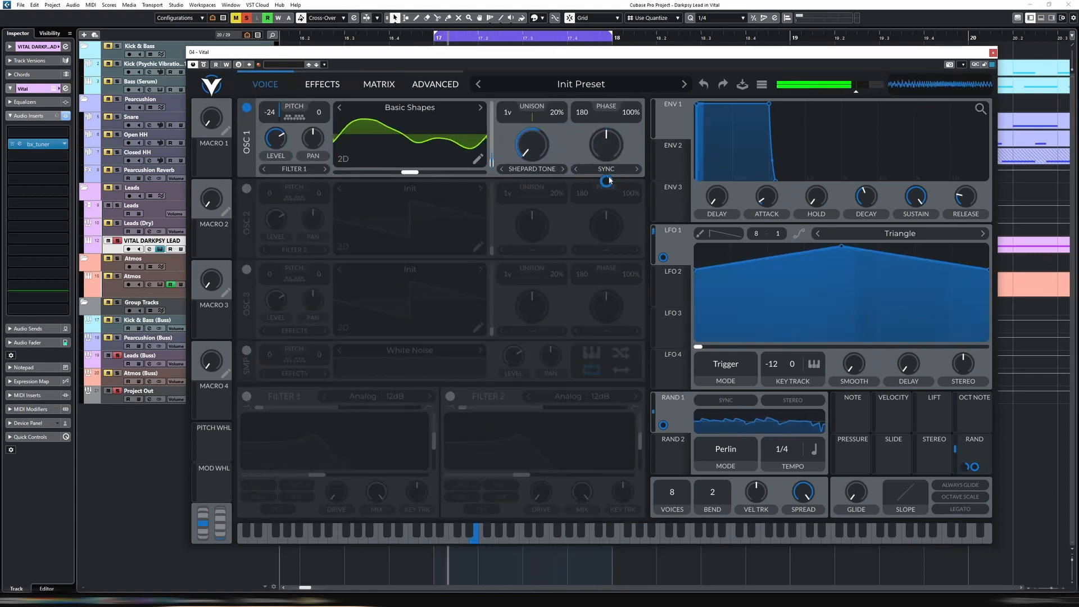
{"action": "mouse_move", "coordinate": [607, 181]}
{"action": "left_click_drag", "start_coordinate": [607, 181], "coordinate": [607, 135]}
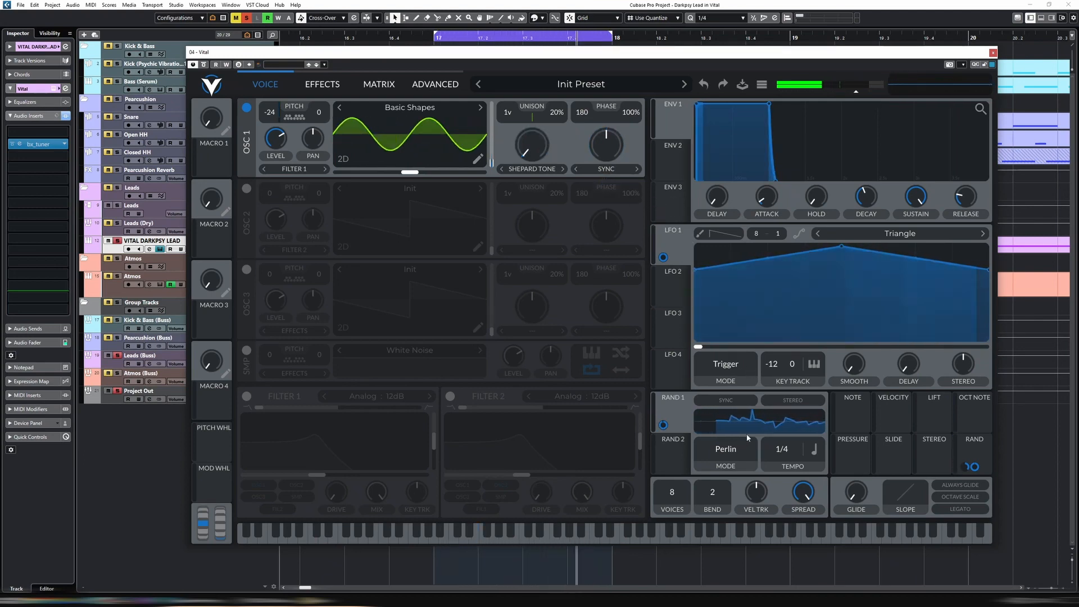
- Set Rand 1's mode to Sample & Hold
{"action": "left_click", "coordinate": [725, 449]}
{"action": "left_click", "coordinate": [764, 478]}
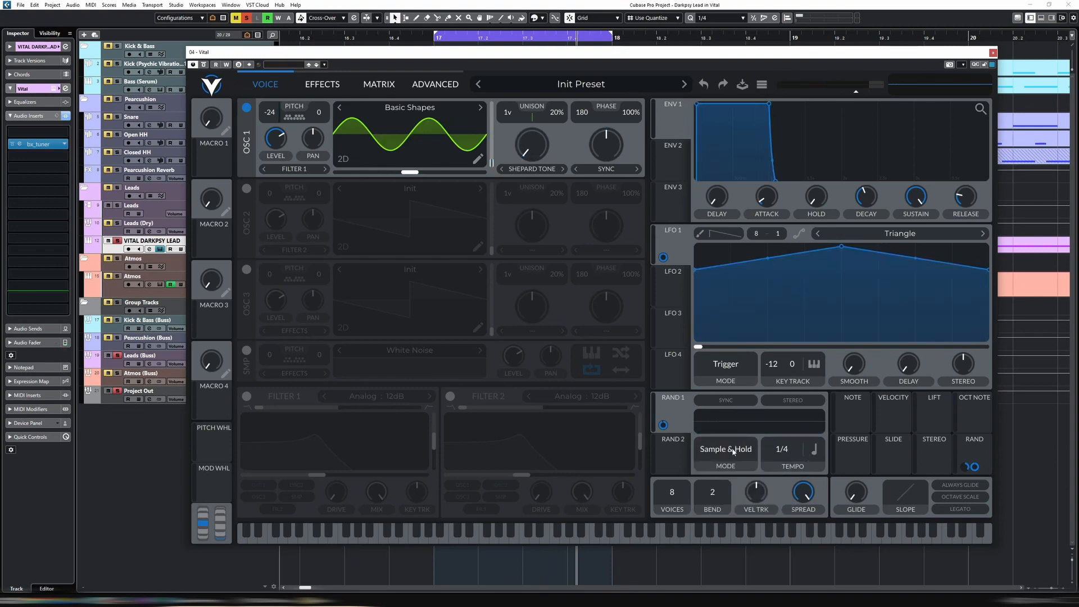
- Set Rand 1's mode to Perlin and its tempo to 1/2 after auditioning other rates
{"action": "left_click", "coordinate": [733, 451]}
{"action": "left_click", "coordinate": [739, 466]}
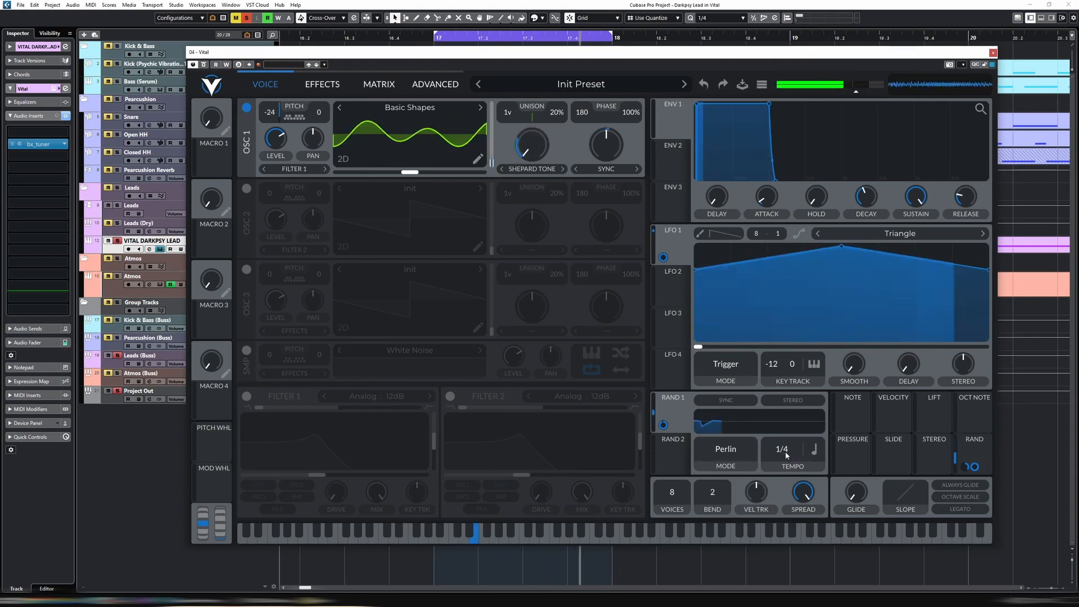
{"action": "scroll", "coordinate": [782, 452], "scroll_direction": "up", "scroll_amount": 1}
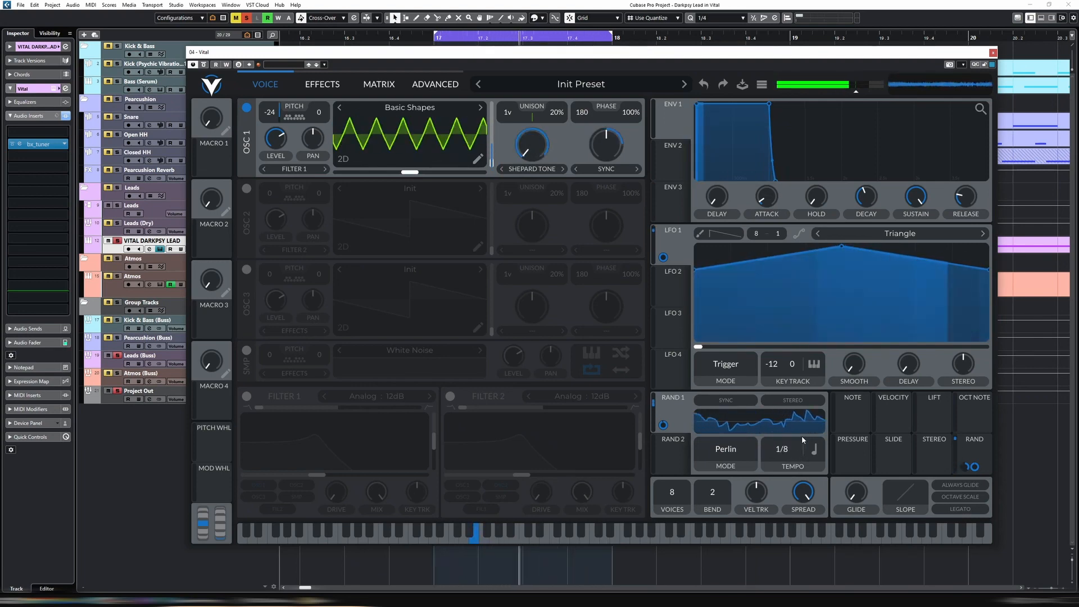
{"action": "scroll", "coordinate": [802, 440], "scroll_direction": "down", "scroll_amount": 1}
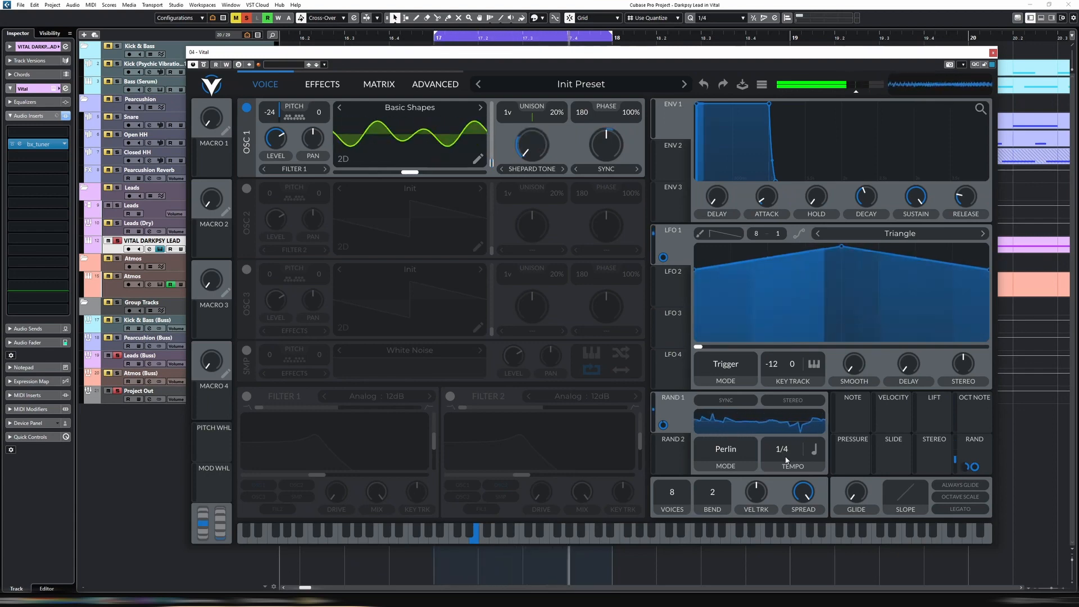
{"action": "scroll", "coordinate": [787, 460], "scroll_direction": "down", "scroll_amount": 1}
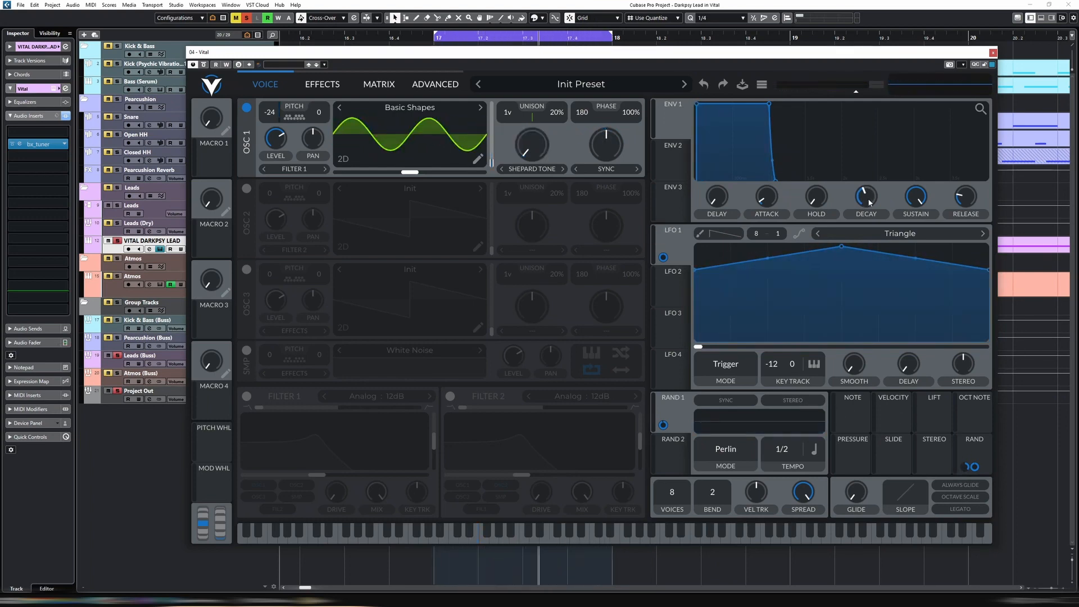
- Shape envelope 1 with a much shorter decay, a slightly longer attack and full sustain
{"action": "left_click_drag", "start_coordinate": [869, 203], "coordinate": [920, 231]}
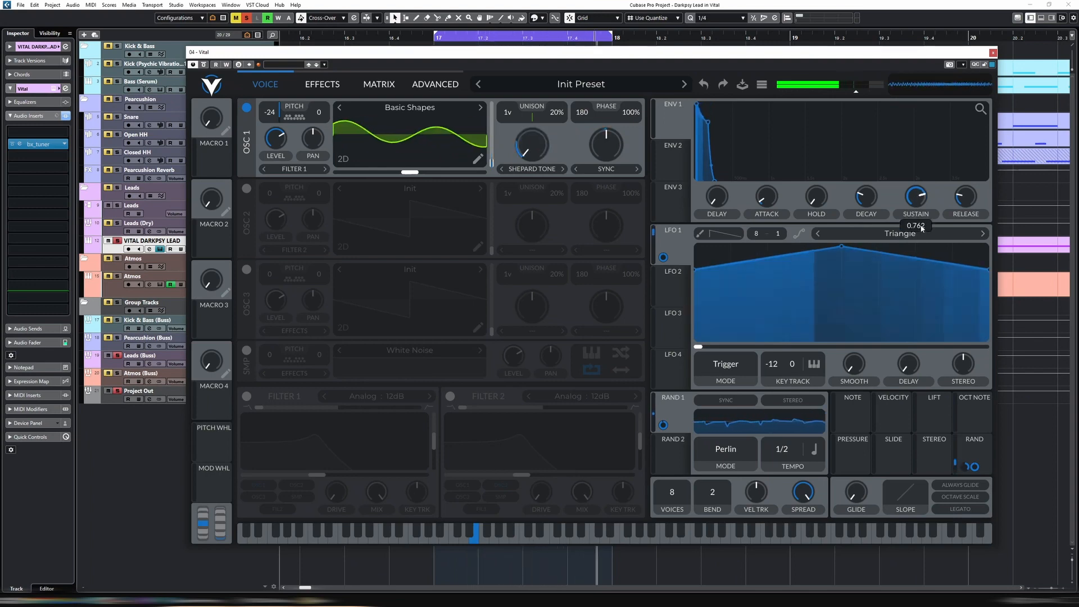
{"action": "left_click_drag", "start_coordinate": [868, 206], "coordinate": [874, 202]}
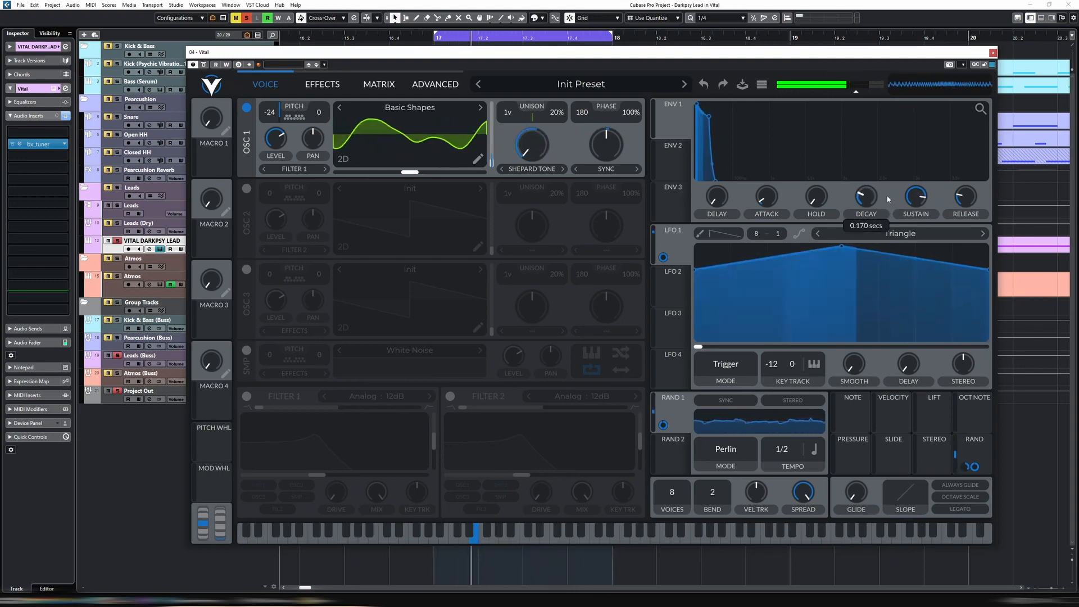
{"action": "left_click_drag", "start_coordinate": [767, 195], "coordinate": [768, 194]}
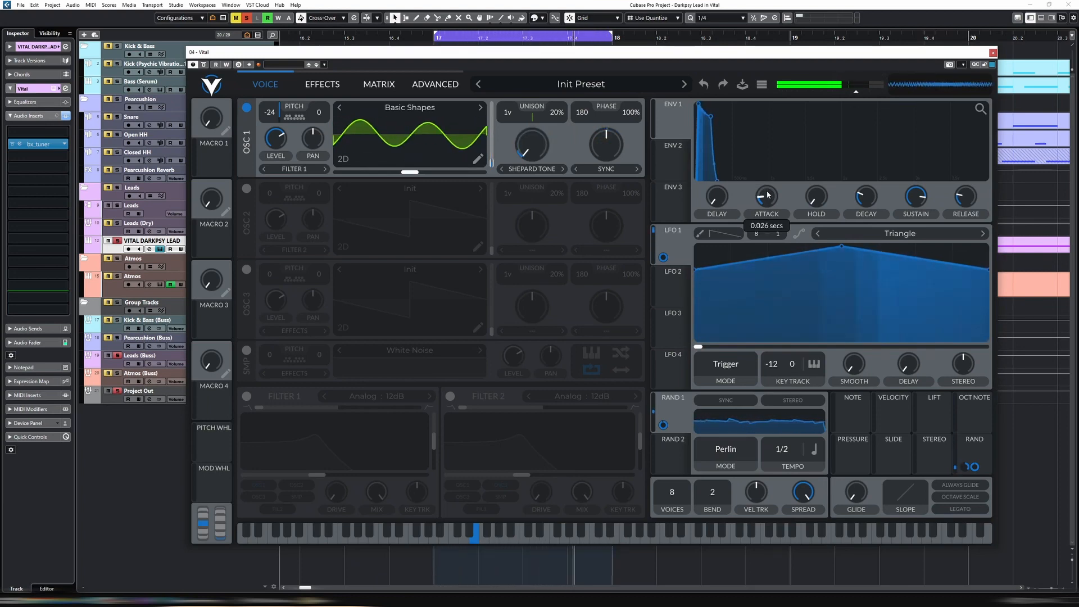
{"action": "left_click_drag", "start_coordinate": [916, 197], "coordinate": [869, 201]}
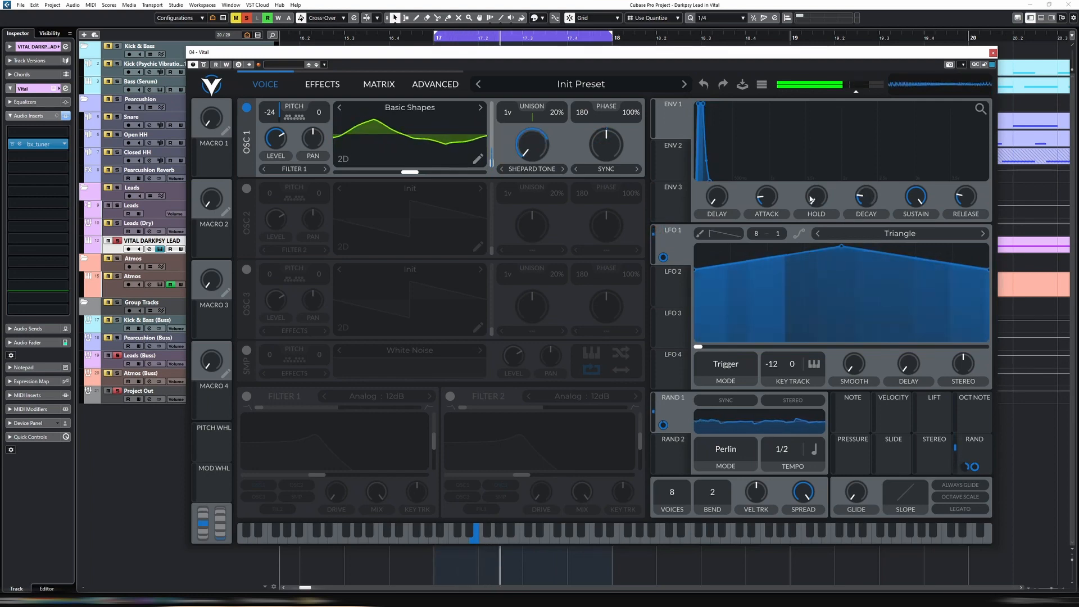
{"action": "left_click_drag", "start_coordinate": [768, 197], "coordinate": [771, 202]}
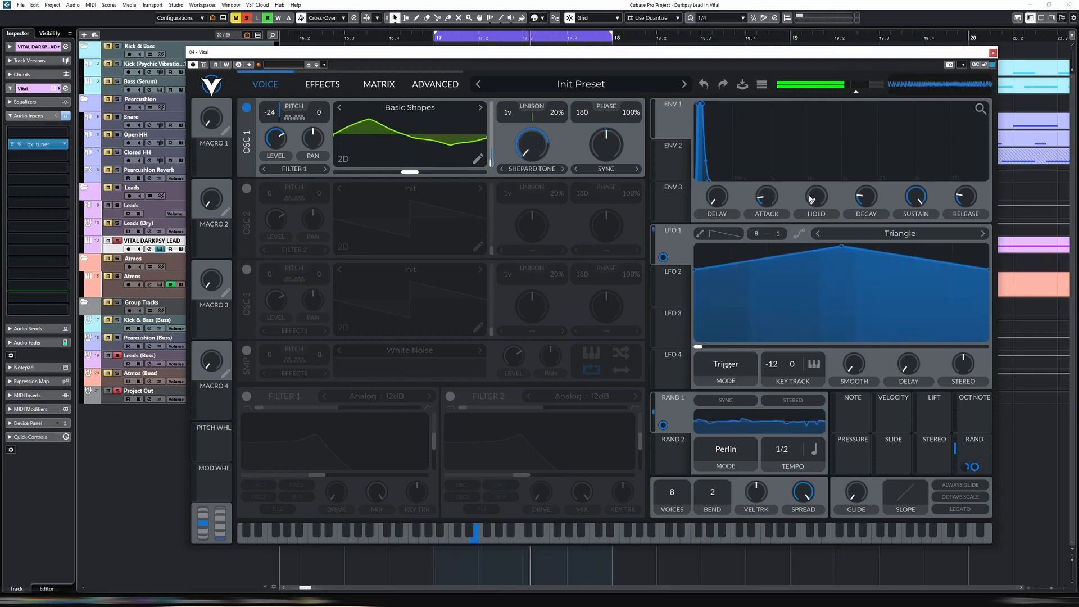
- Add a Soft Clip distortion with full mix and a Pre filter, raising the filter cutoff and lowering its resonance
{"action": "left_click", "coordinate": [322, 84]}
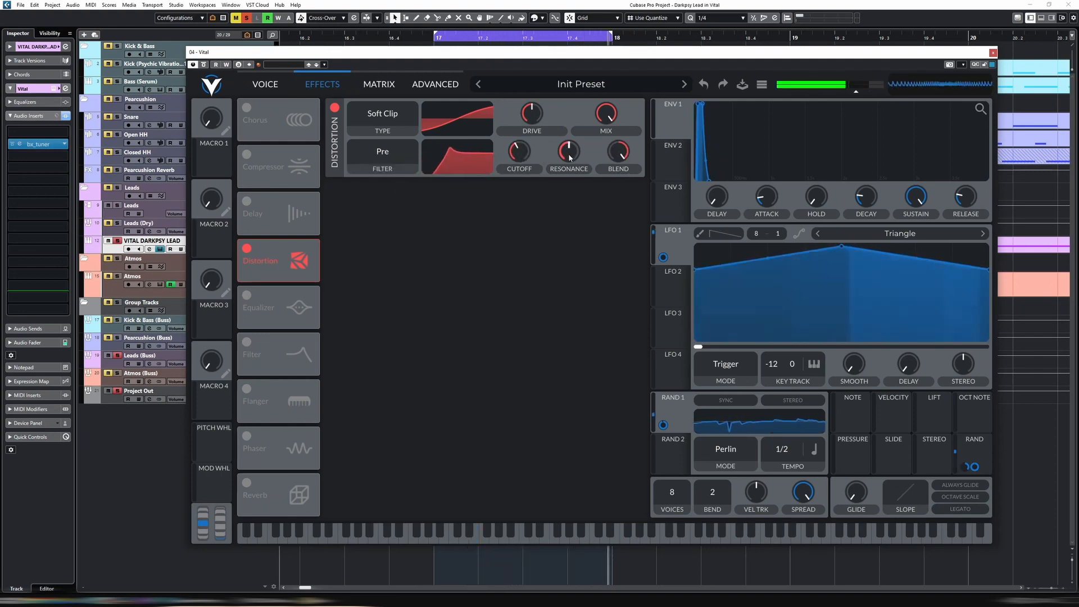
{"action": "left_click_drag", "start_coordinate": [569, 157], "coordinate": [531, 115]}
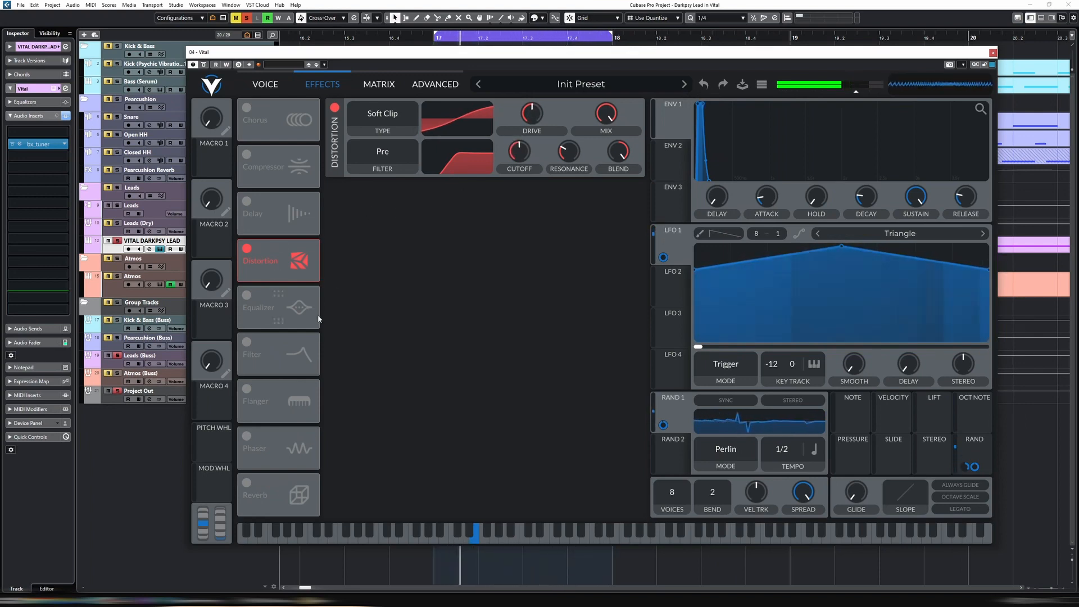
- Enable the multiband compressor, place the distortion ahead of it, and adjust the compressor's middle-band lower threshold
{"action": "left_click", "coordinate": [246, 154]}
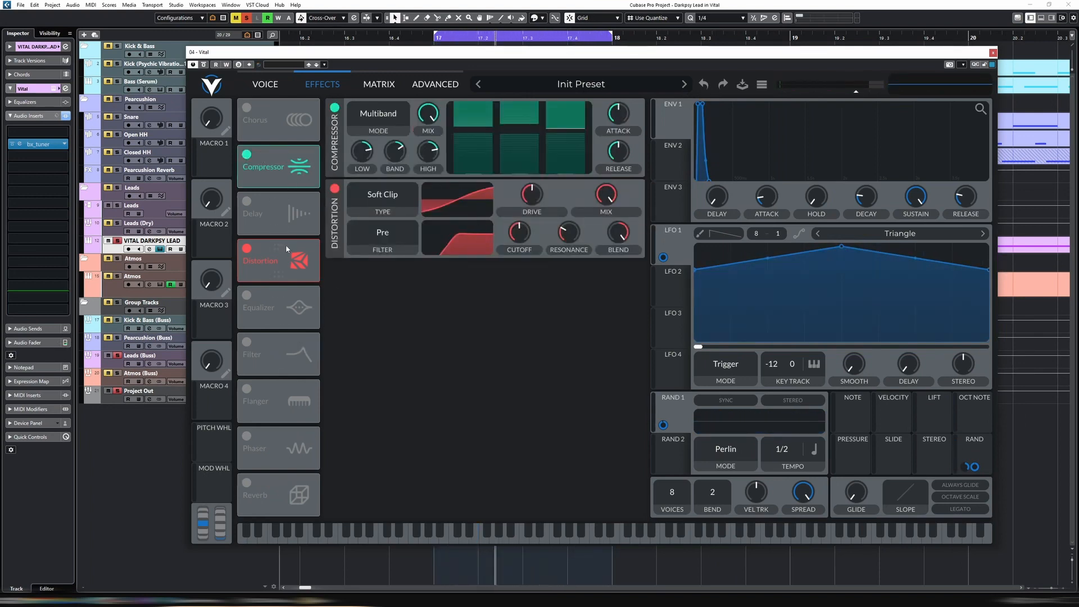
{"action": "left_click_drag", "start_coordinate": [286, 245], "coordinate": [292, 124]}
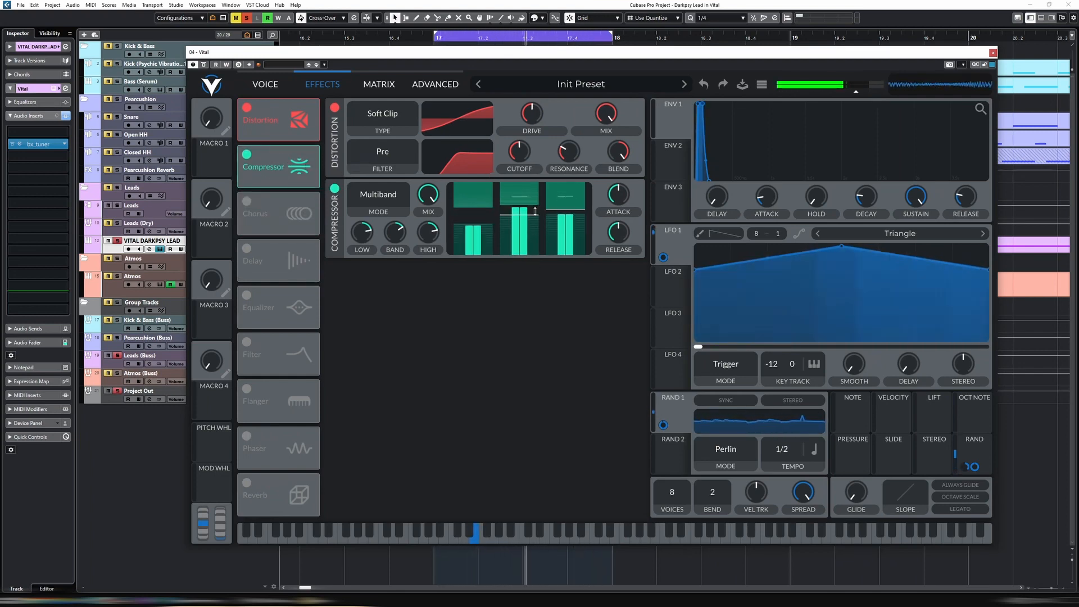
{"action": "left_click_drag", "start_coordinate": [536, 211], "coordinate": [535, 215]}
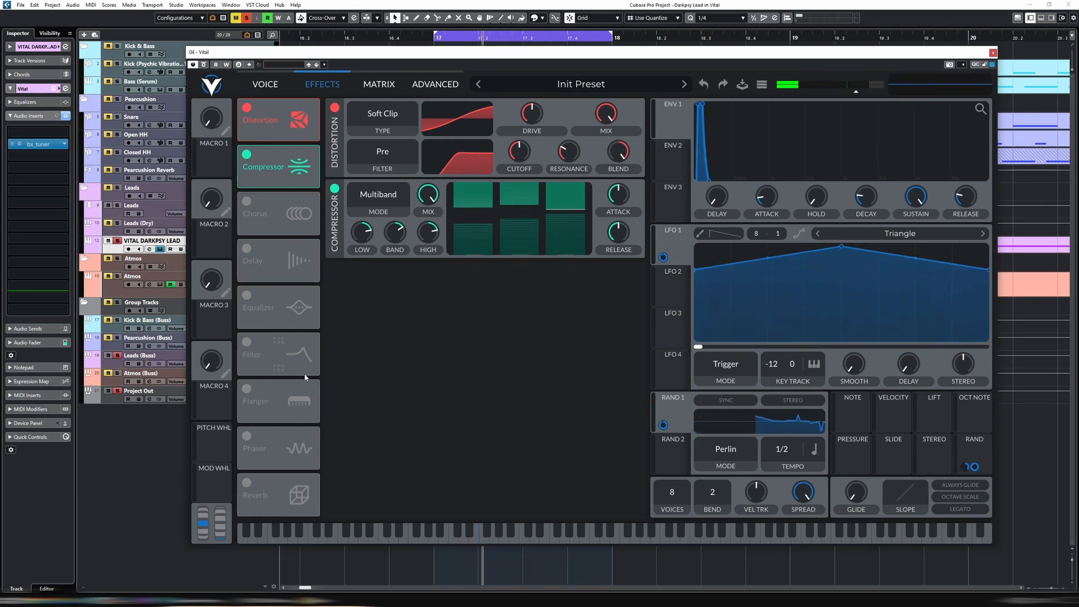
- Enable the delay, set its 1/8 tempo to Tempo Dotted and its mode to Ping Pong
{"action": "left_click", "coordinate": [245, 247]}
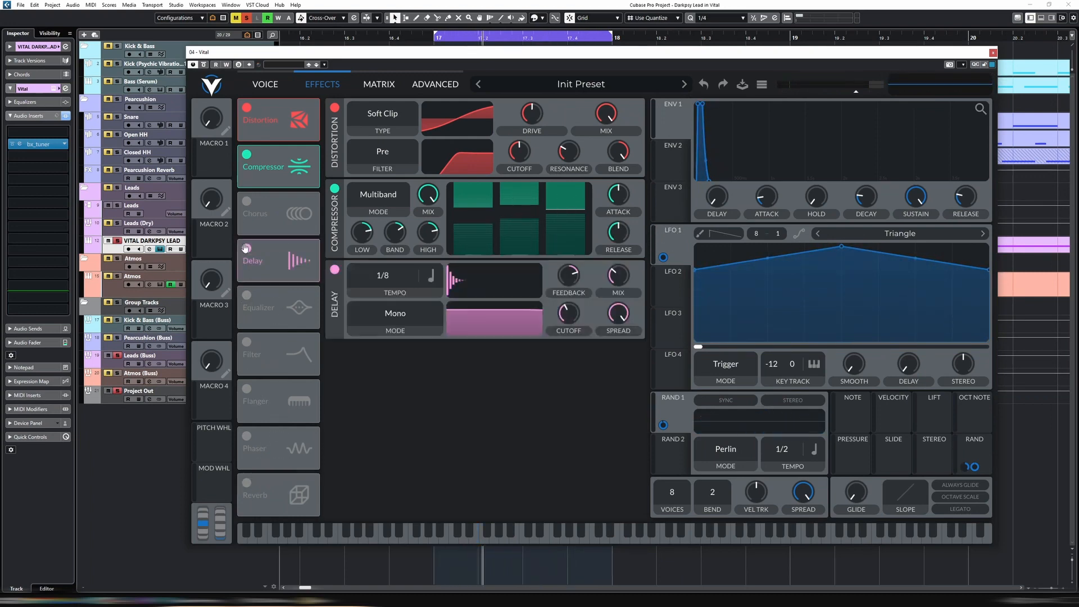
{"action": "left_click", "coordinate": [428, 278]}
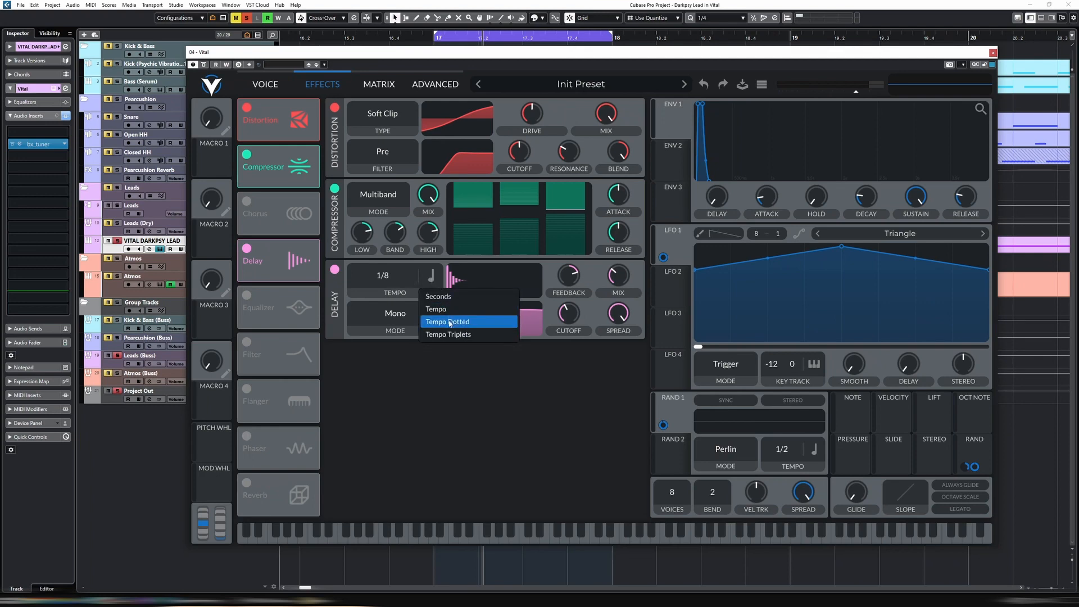
{"action": "left_click", "coordinate": [450, 324]}
{"action": "left_click", "coordinate": [411, 317]}
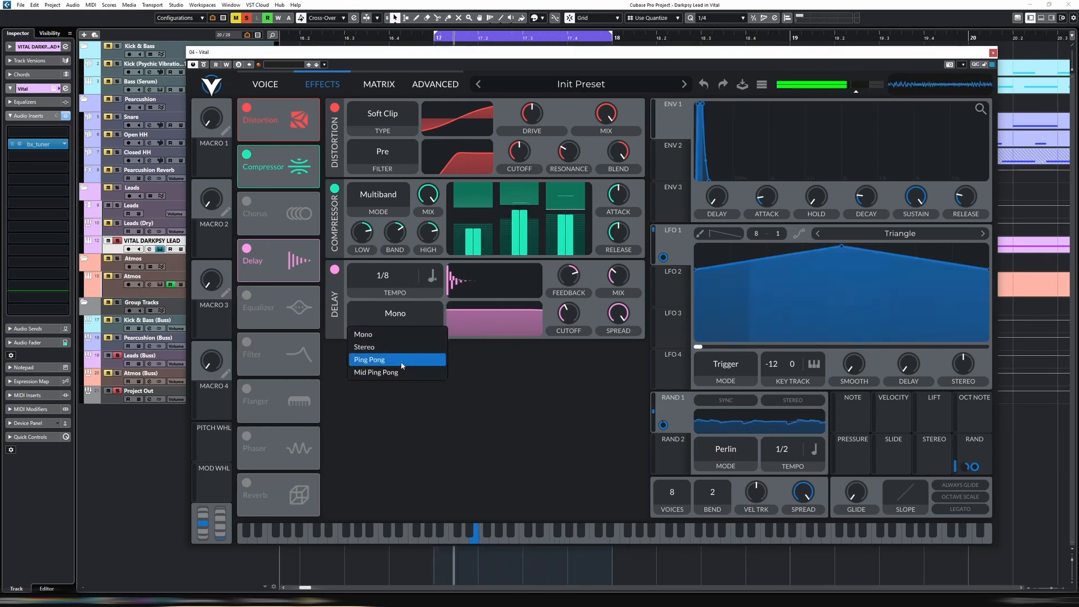
{"action": "left_click", "coordinate": [401, 362]}
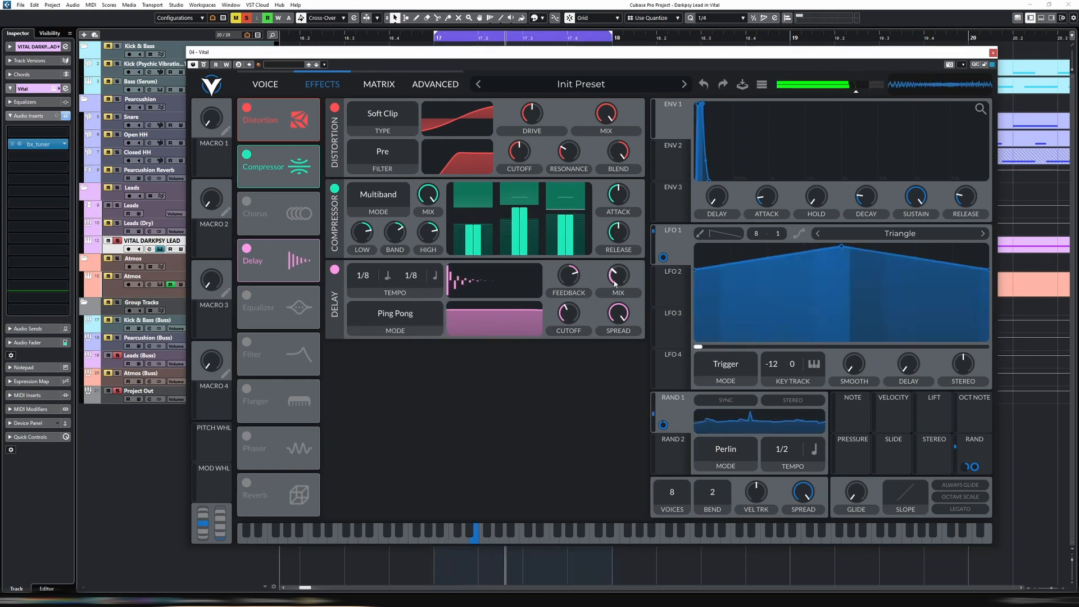
- Lower the delay's mix to about 25%, narrow its filter spread and raise its cutoff to about 101
{"action": "left_click_drag", "start_coordinate": [615, 289], "coordinate": [616, 291]}
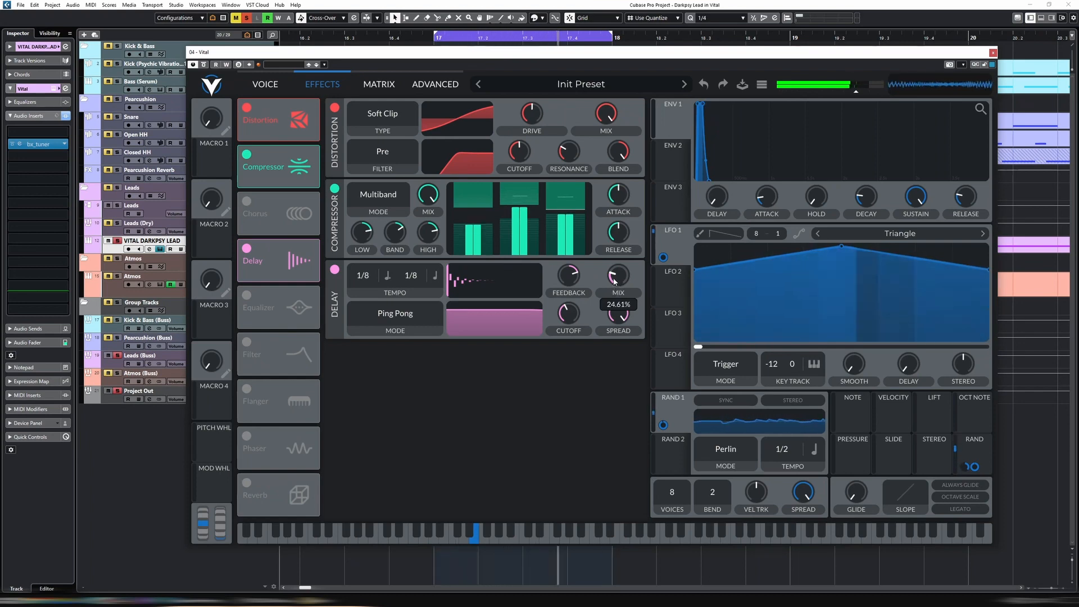
{"action": "left_click_drag", "start_coordinate": [618, 315], "coordinate": [613, 385]}
{"action": "left_click_drag", "start_coordinate": [568, 314], "coordinate": [573, 296]}
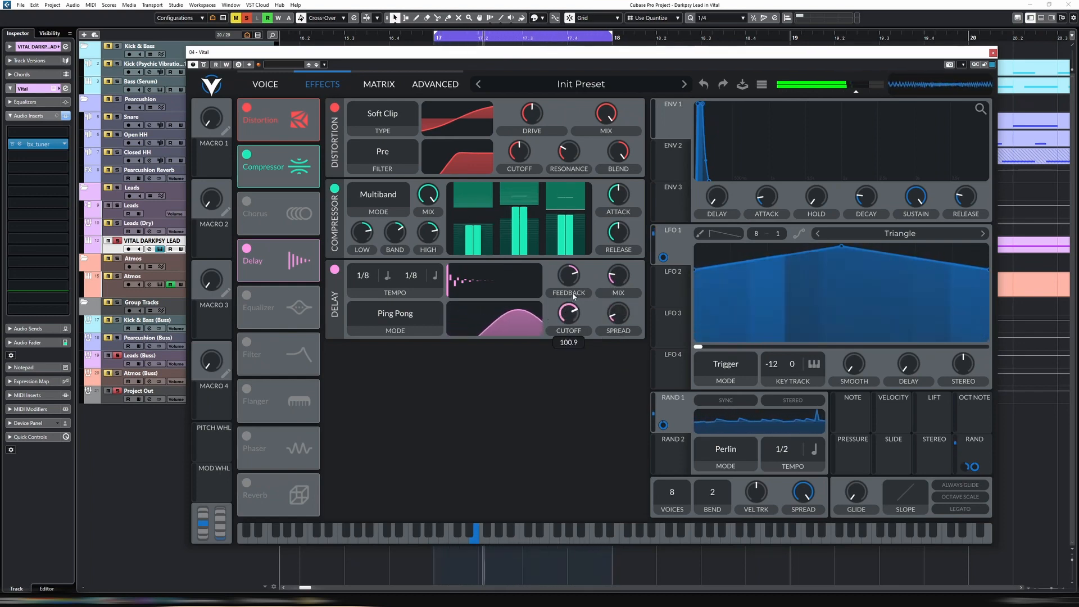
- Enable the reverb directly after the delay, raise its low cut, and cut the lows with minimum gain and a higher cutoff
{"action": "left_click", "coordinate": [253, 485]}
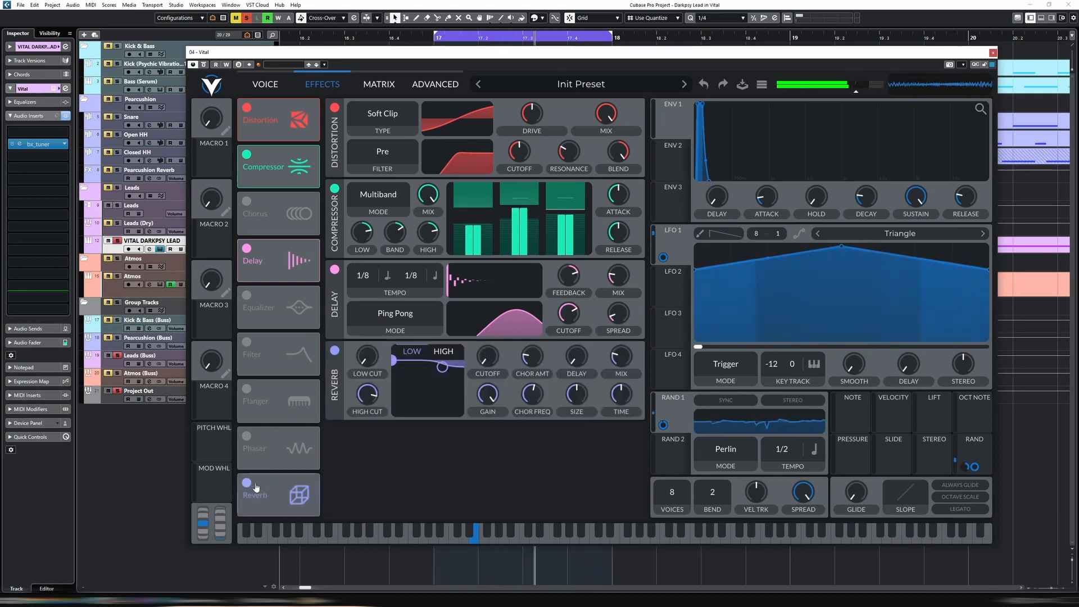
{"action": "left_click_drag", "start_coordinate": [255, 487], "coordinate": [303, 306]}
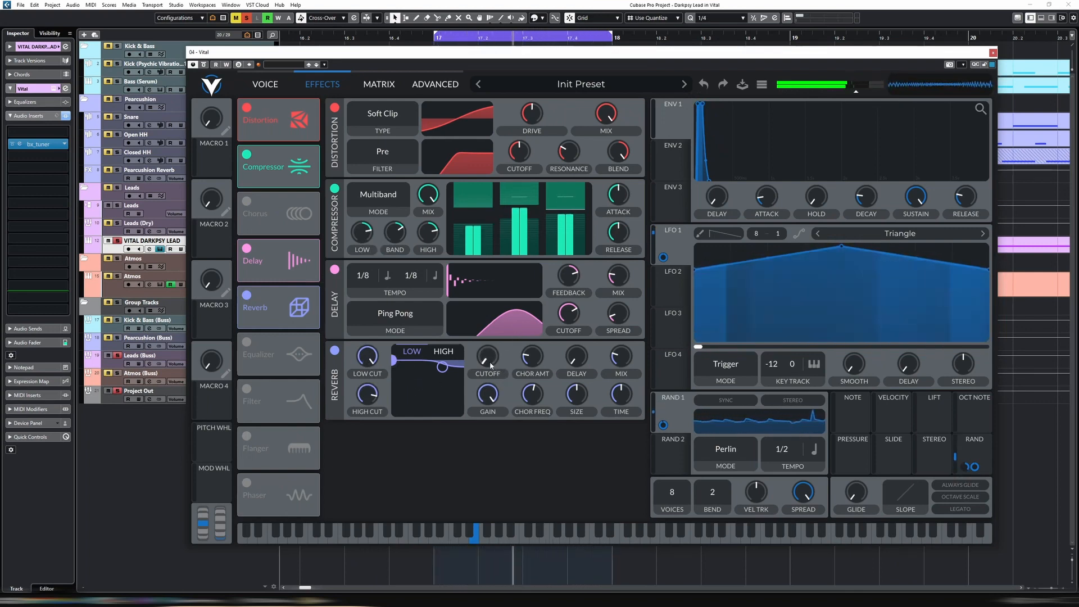
{"action": "left_click_drag", "start_coordinate": [488, 364], "coordinate": [483, 330]}
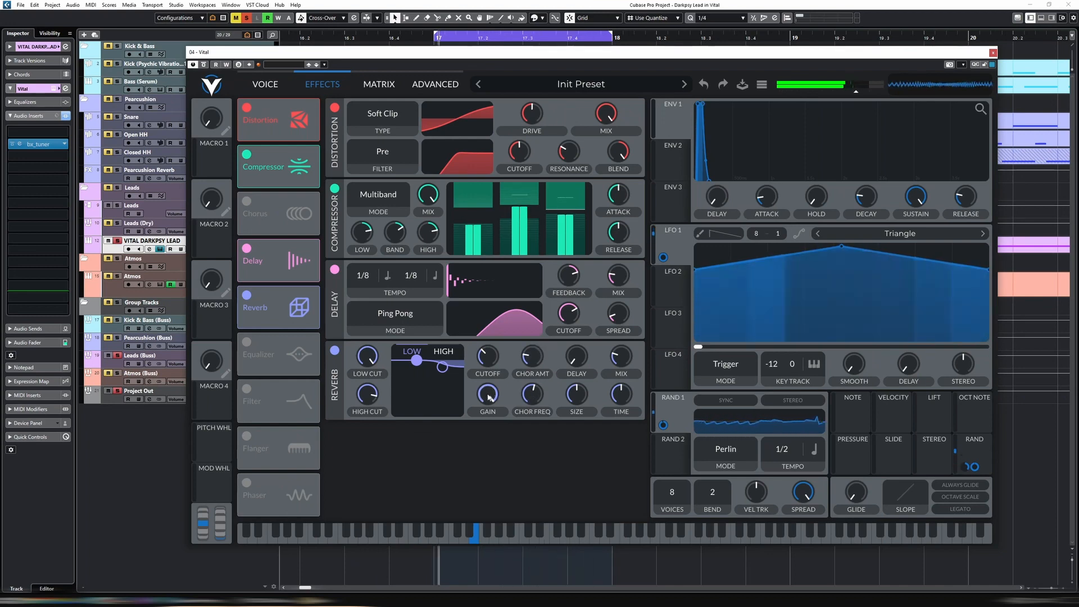
{"action": "left_click_drag", "start_coordinate": [489, 396], "coordinate": [485, 510]}
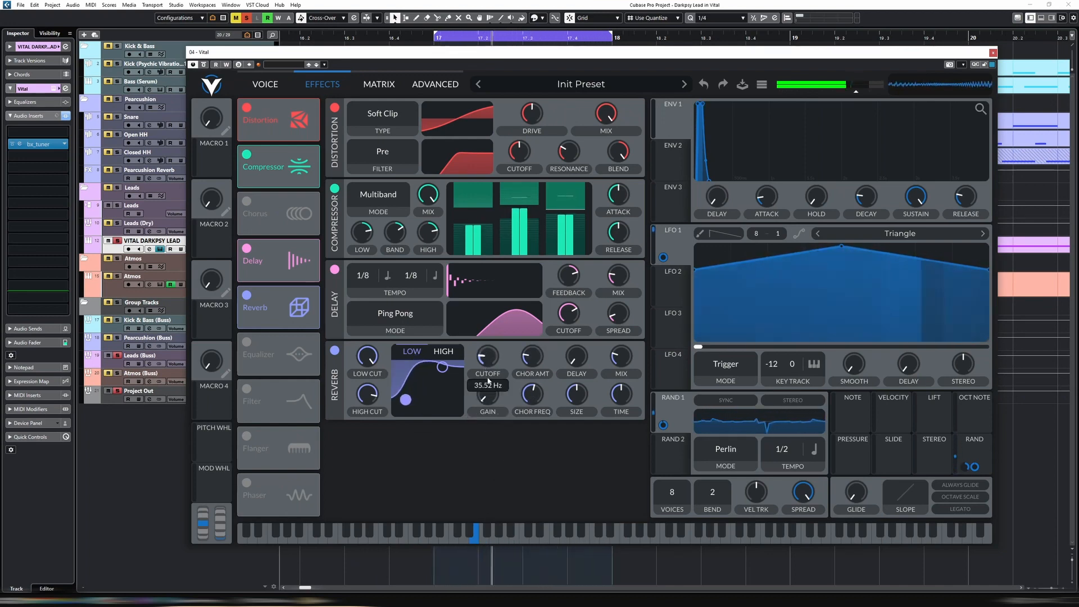
{"action": "left_click_drag", "start_coordinate": [488, 381], "coordinate": [490, 355]}
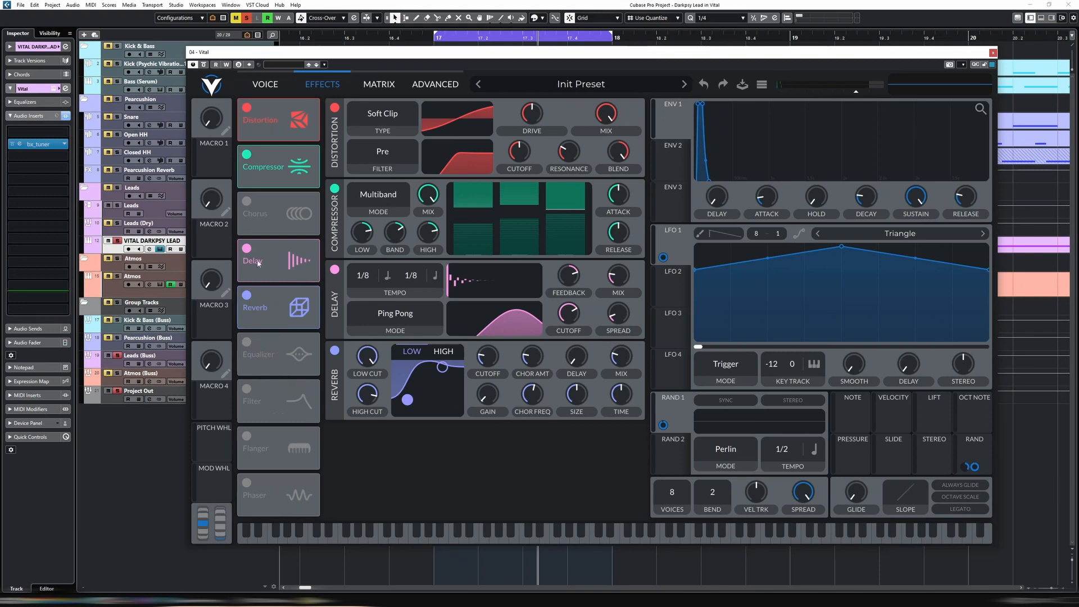
- Enable the phaser, place it between the compressor and the delay, and set its tempo to 16/1
{"action": "left_click", "coordinate": [247, 483]}
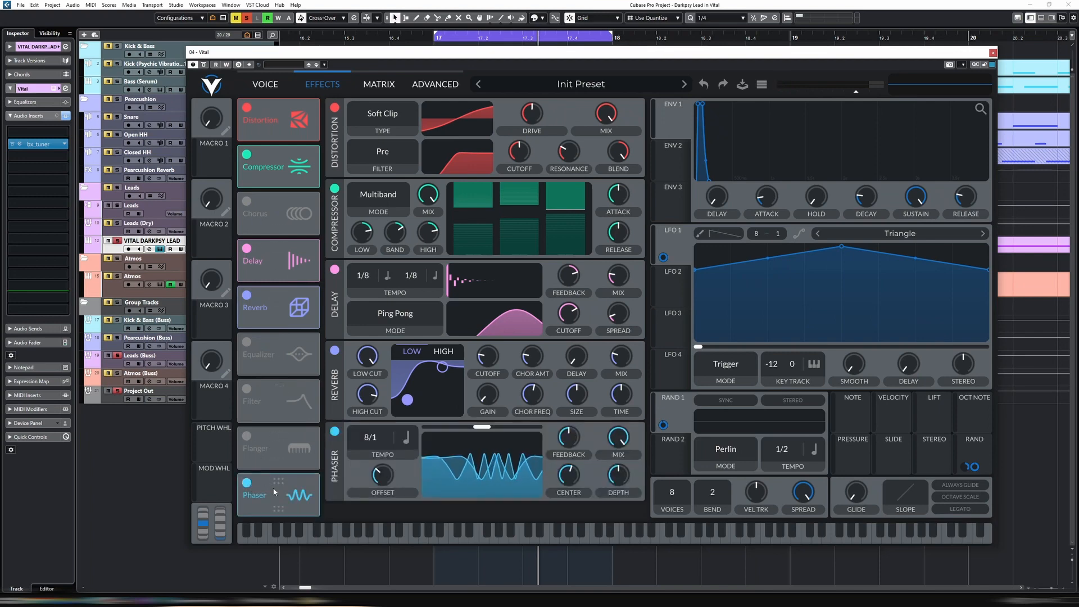
{"action": "left_click_drag", "start_coordinate": [275, 492], "coordinate": [330, 209]}
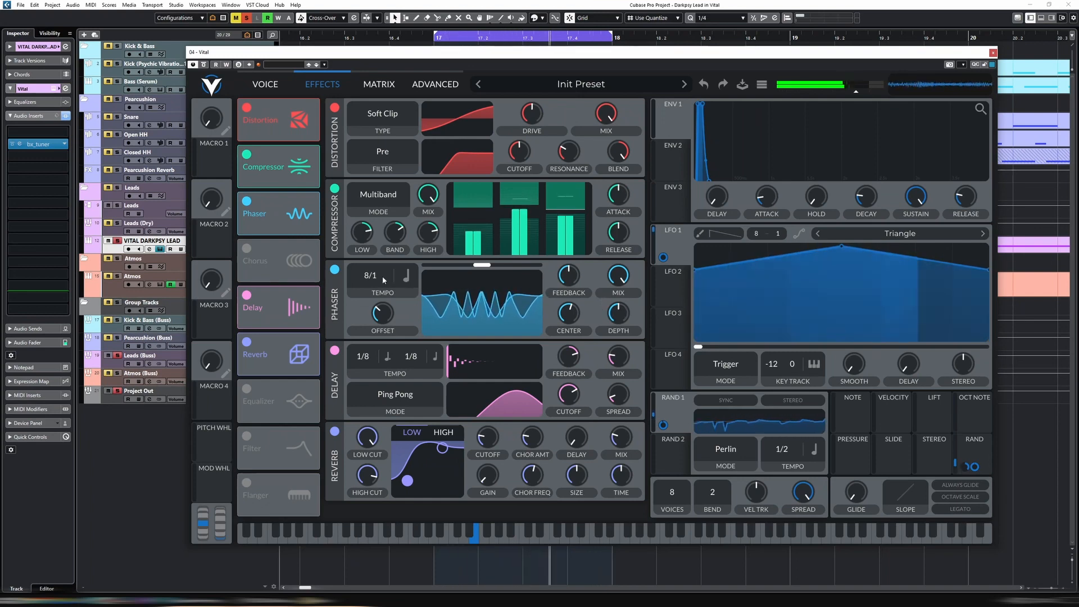
{"action": "left_click_drag", "start_coordinate": [384, 280], "coordinate": [373, 304]}
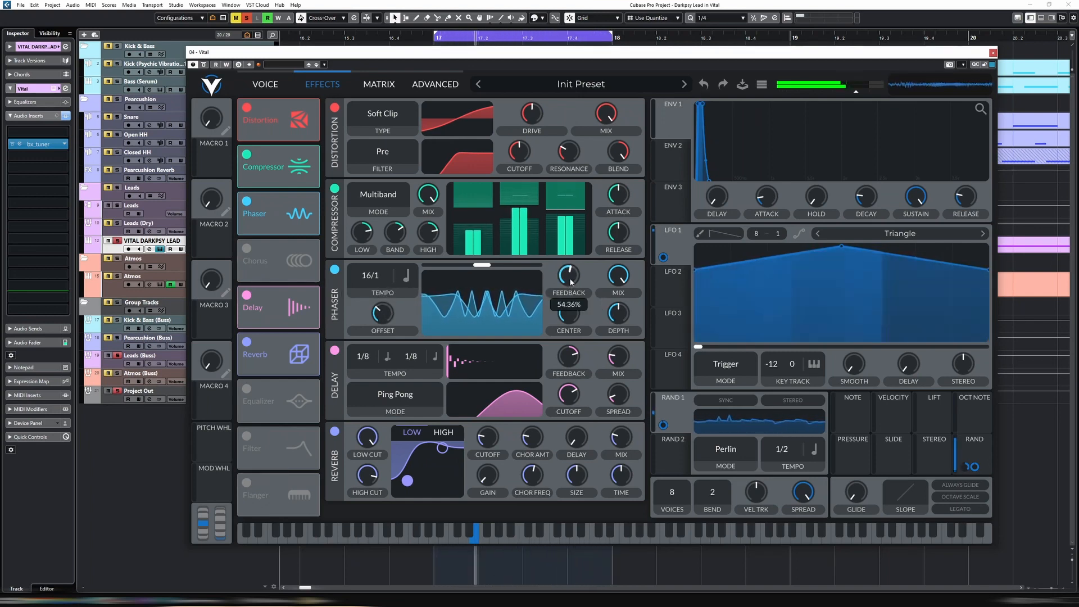
- Raise the phaser's feedback, try a lower mix, and set its center to about 2911 Hz
{"action": "mouse_move", "coordinate": [573, 275]}
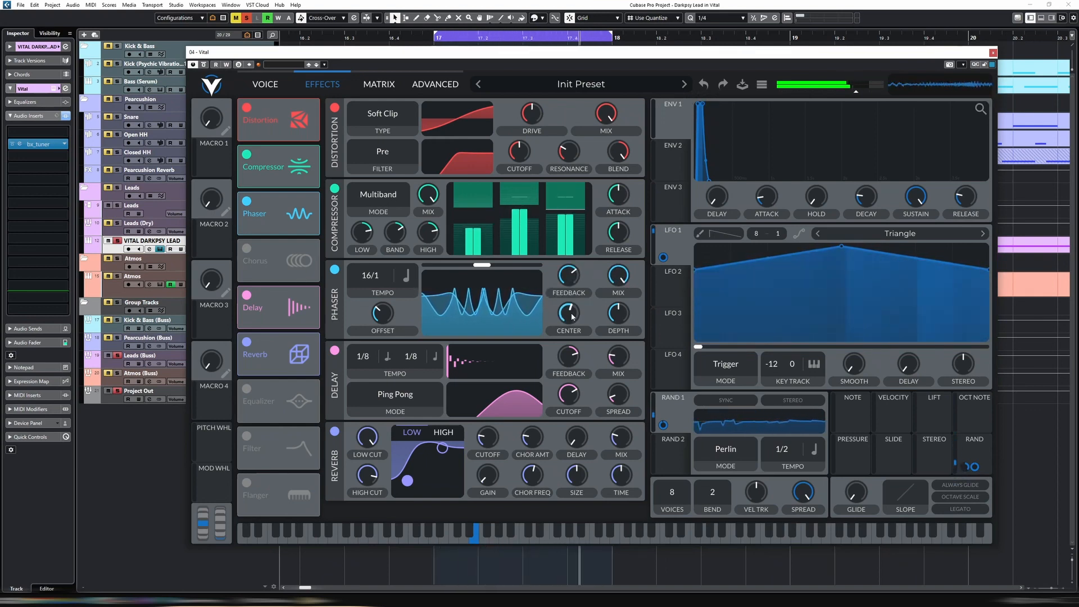
{"action": "left_click_drag", "start_coordinate": [572, 313], "coordinate": [577, 308]}
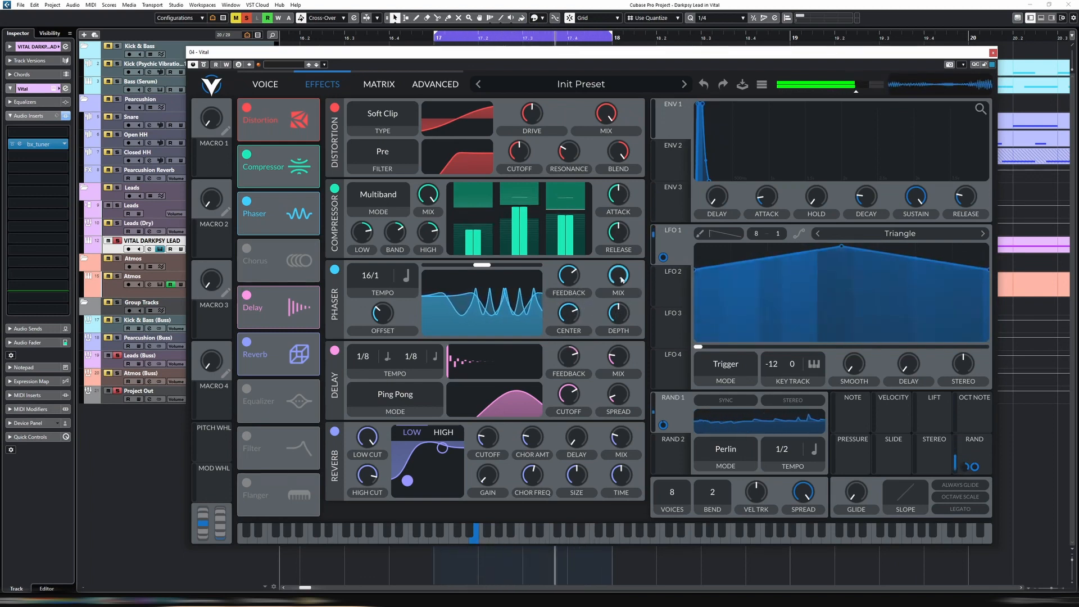
{"action": "left_click_drag", "start_coordinate": [621, 280], "coordinate": [621, 349]}
{"action": "mouse_move", "coordinate": [575, 318]}
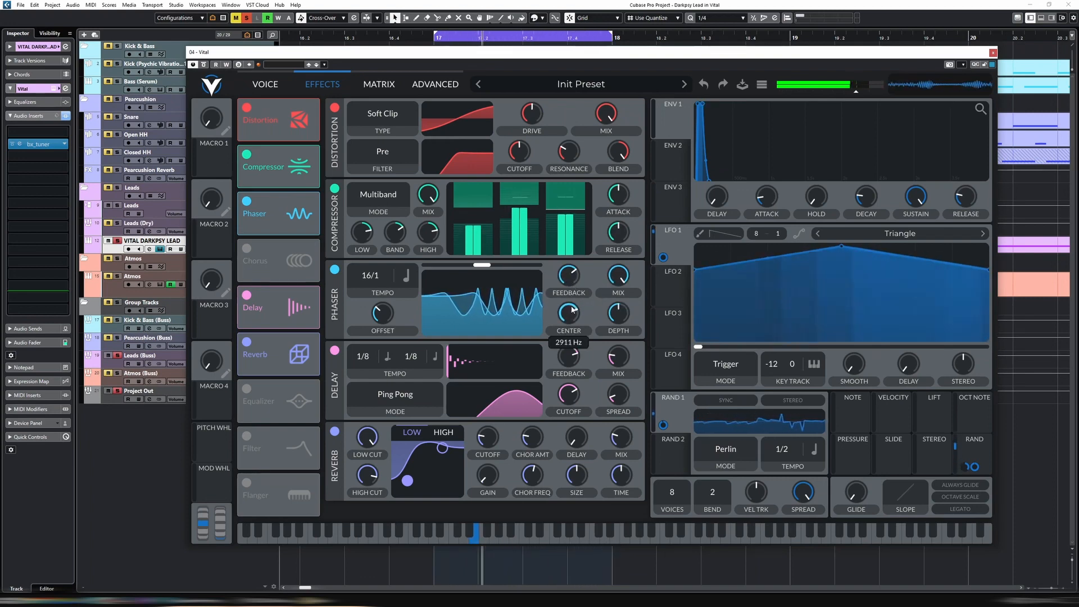
- Adjust the random modulation amount on oscillator 1's Shepard Tone morph, audition it, and return to the effects
{"action": "left_click", "coordinate": [265, 83]}
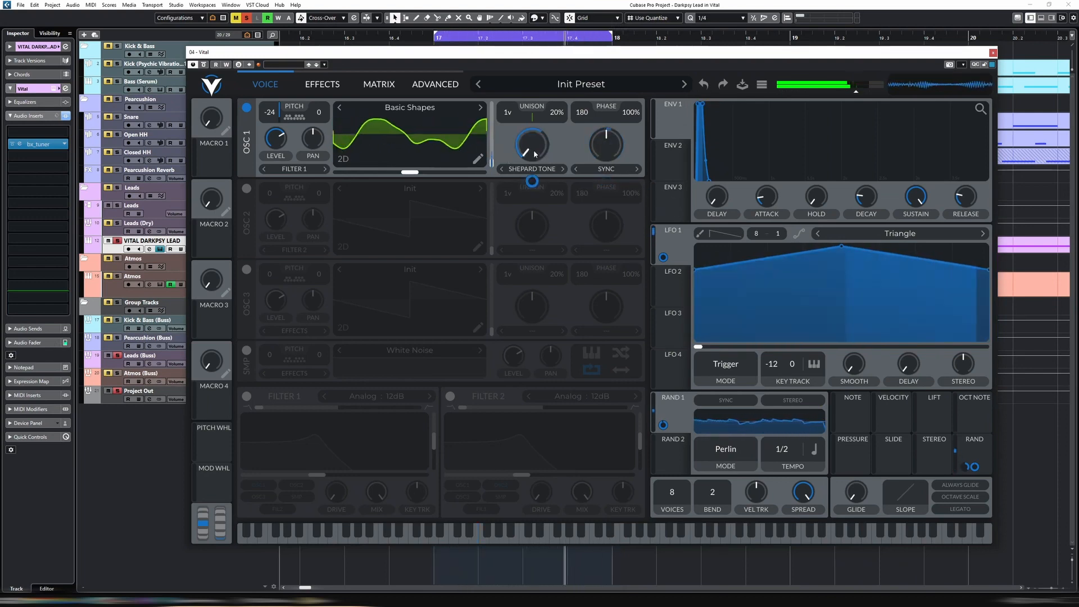
{"action": "left_click_drag", "start_coordinate": [532, 181], "coordinate": [531, 292]}
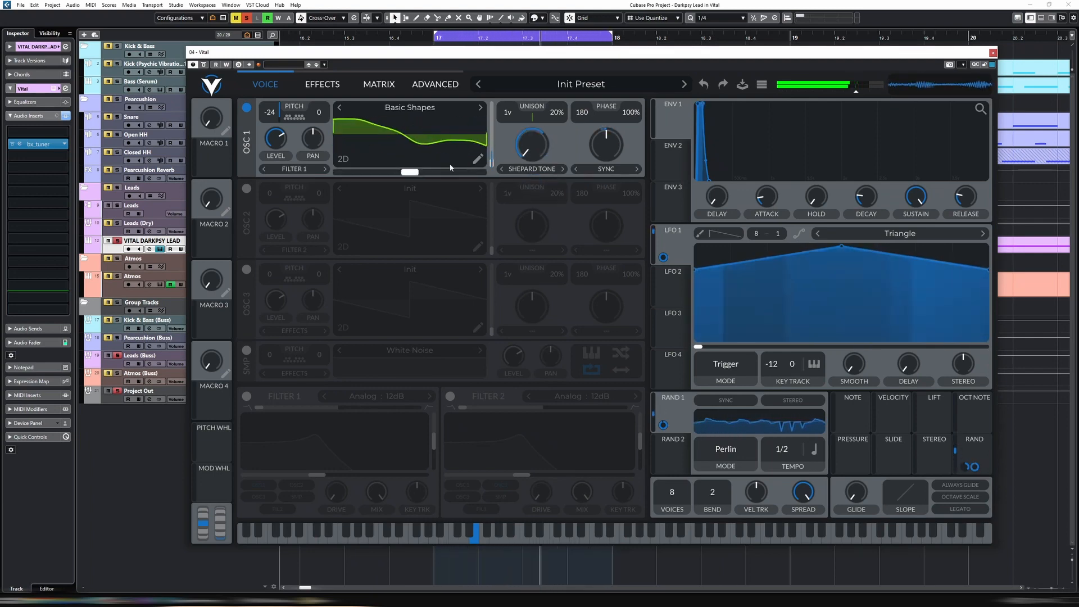
{"action": "mouse_move", "coordinate": [605, 145]}
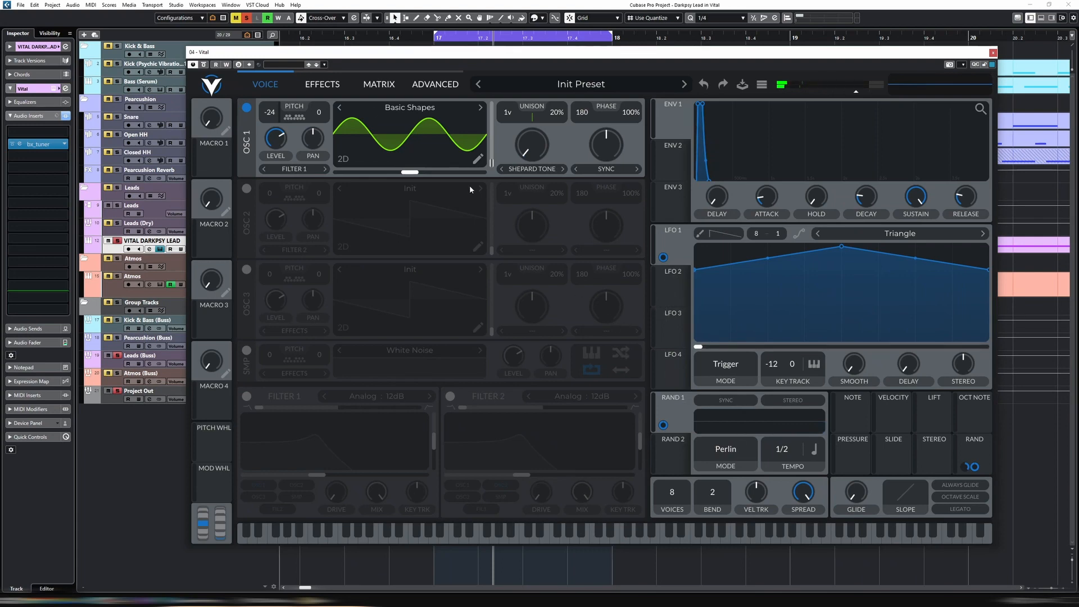
{"action": "left_click", "coordinate": [332, 85]}
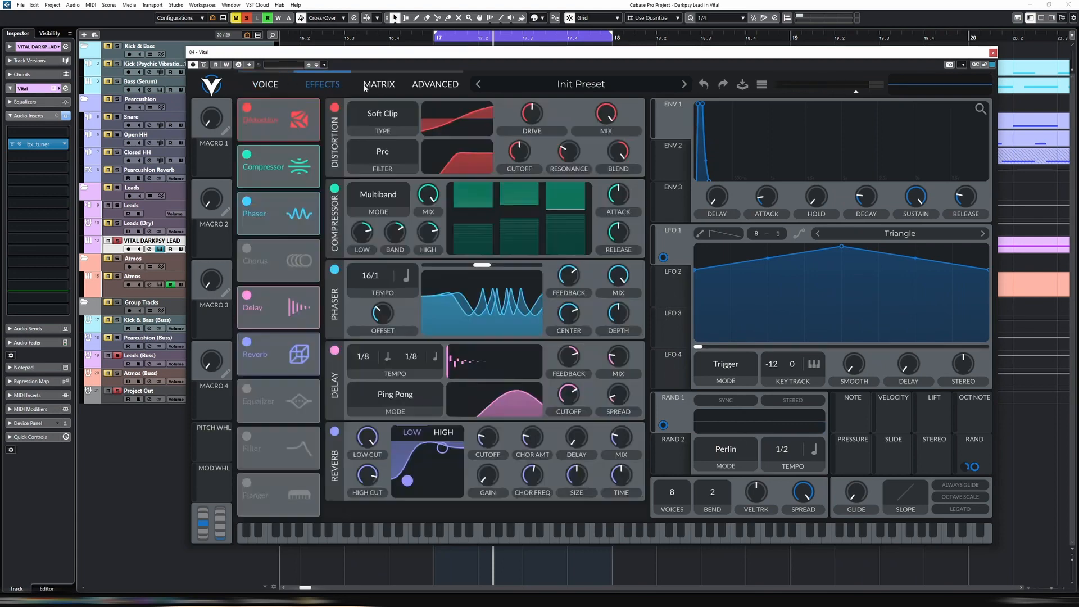
- Add a modulation matrix row with Rand 2 as the source and Modulation 1 Power as the destination
{"action": "left_click", "coordinate": [370, 84]}
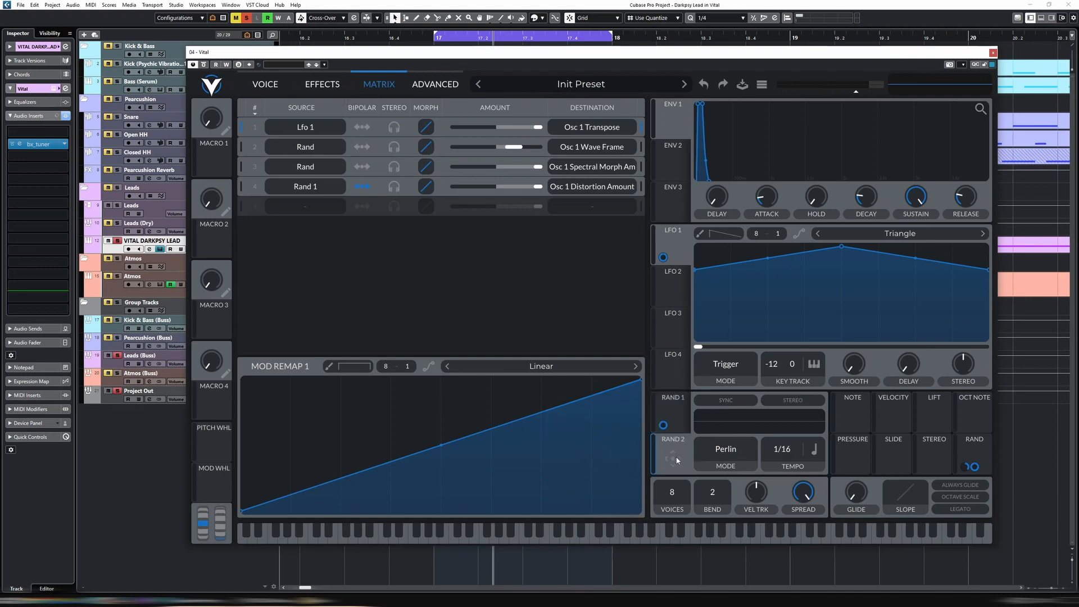
{"action": "left_click", "coordinate": [304, 209]}
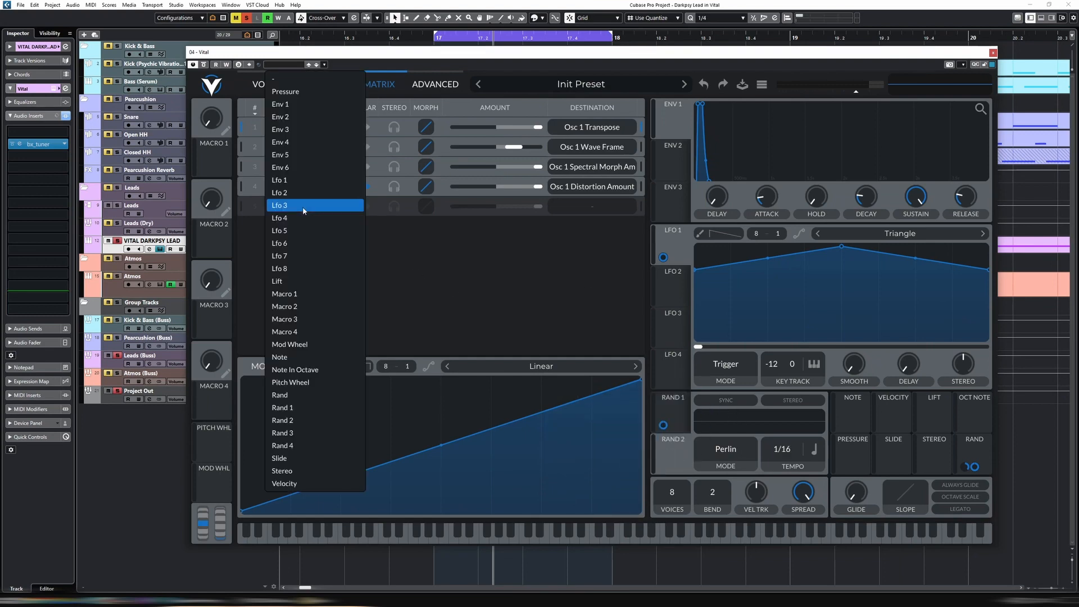
{"action": "left_click", "coordinate": [323, 420]}
{"action": "left_click", "coordinate": [569, 208]}
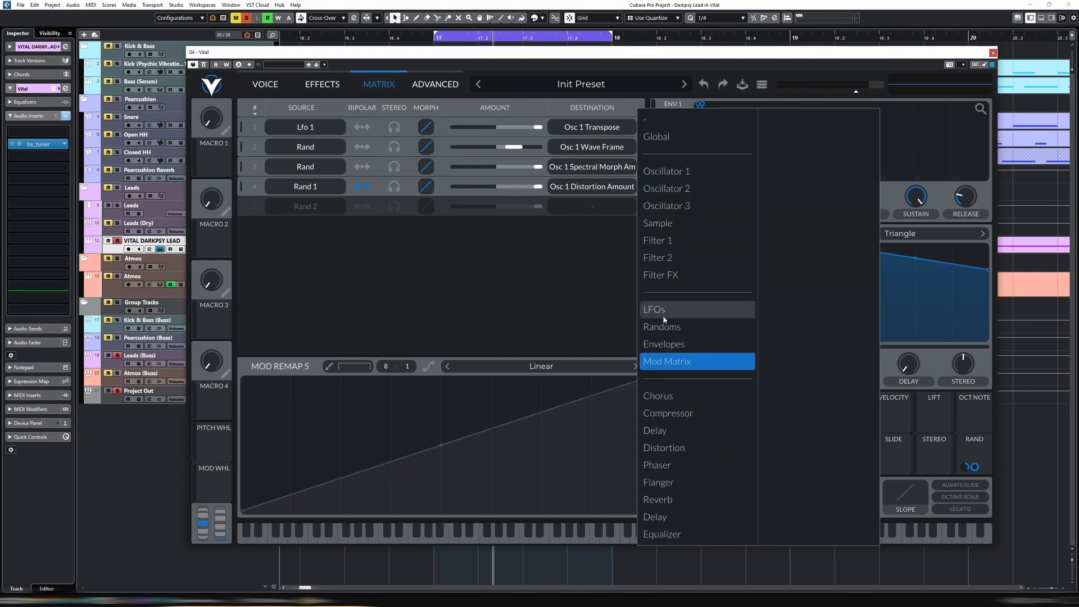
{"action": "left_click", "coordinate": [689, 364]}
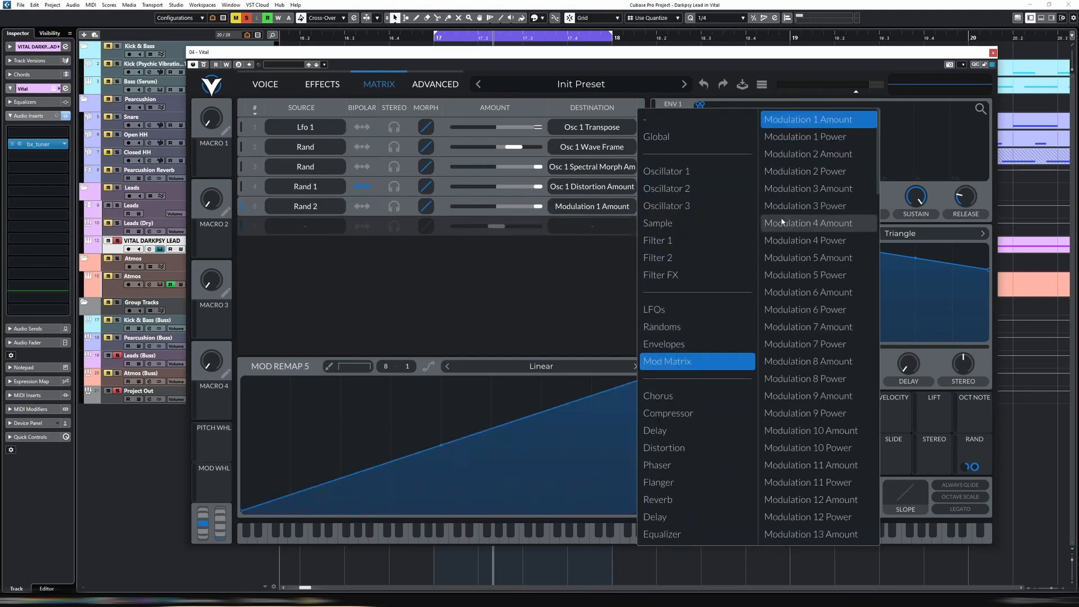
{"action": "left_click", "coordinate": [816, 140]}
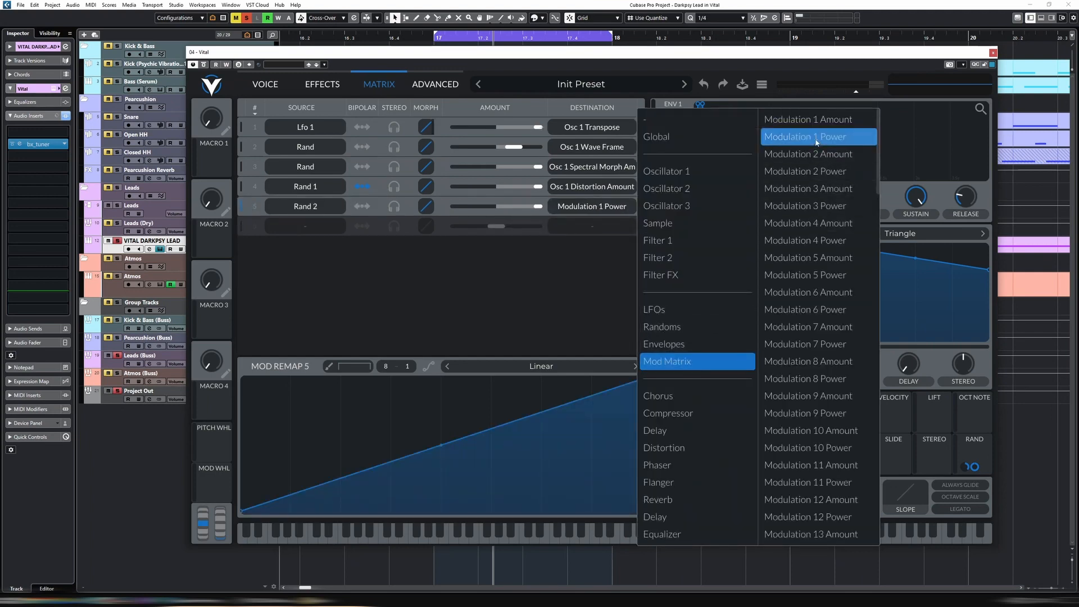
{"action": "left_click", "coordinate": [577, 273]}
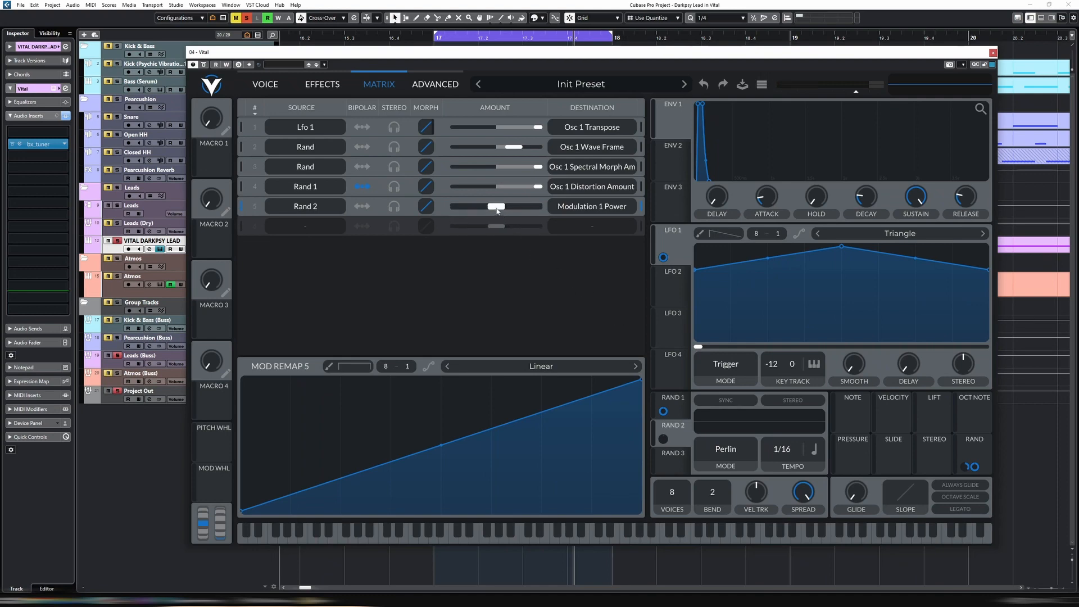
- Set Rand 2's amount on Modulation 1 Power to about 1.64 and slightly lower LFO 1's amount on oscillator 1's transpose
{"action": "left_click_drag", "start_coordinate": [496, 208], "coordinate": [509, 208]}
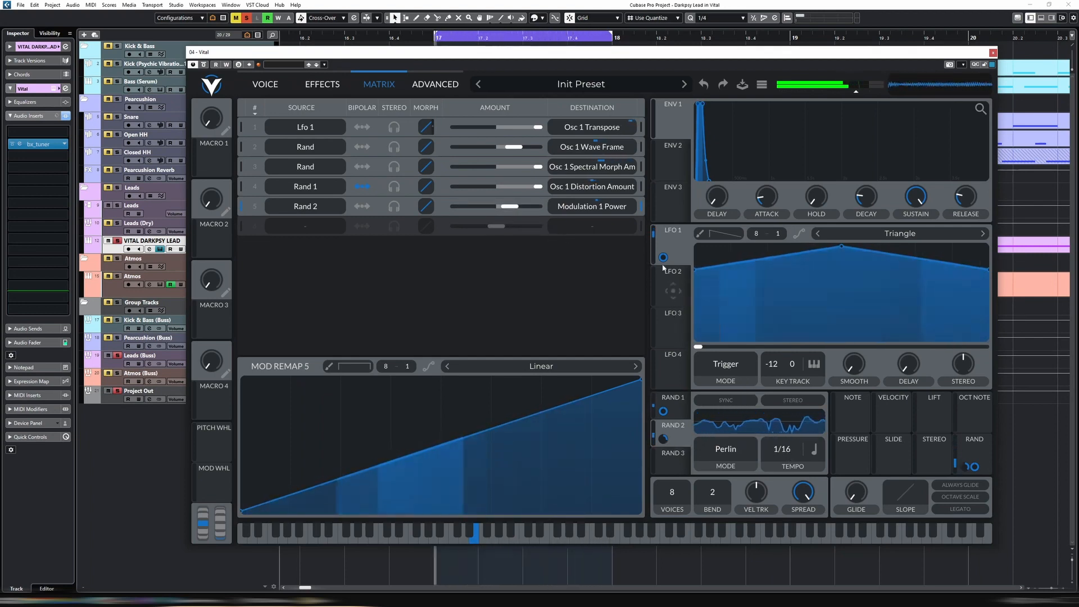
{"action": "left_click_drag", "start_coordinate": [541, 128], "coordinate": [532, 131]}
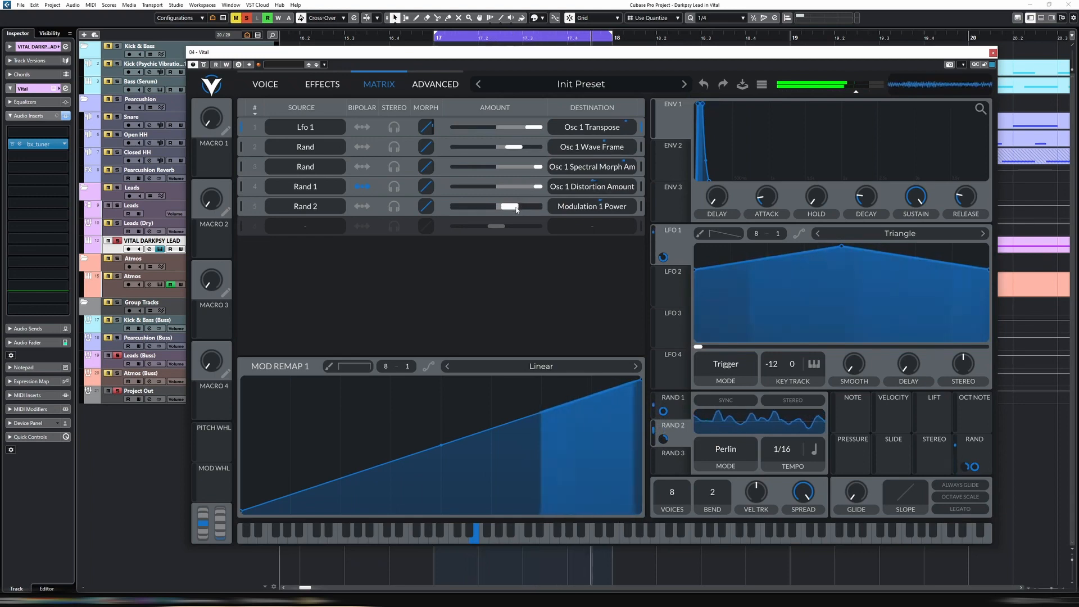
{"action": "left_click_drag", "start_coordinate": [510, 206], "coordinate": [505, 219]}
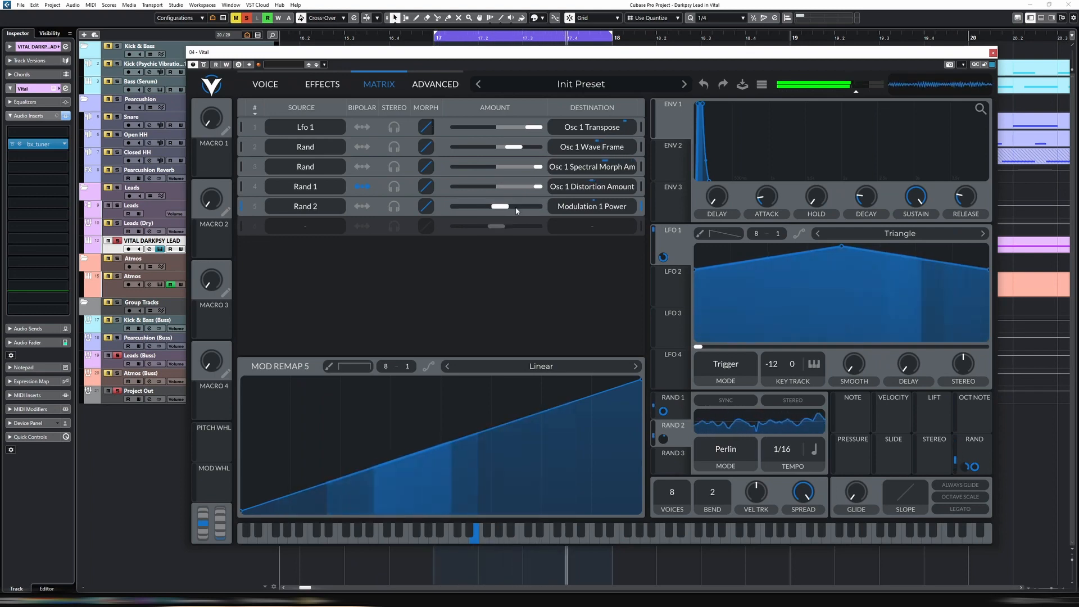
- Ease LFO 1's transpose amount back slightly more and slow Rand 2's tempo to 1/2
{"action": "left_click", "coordinate": [536, 130]}
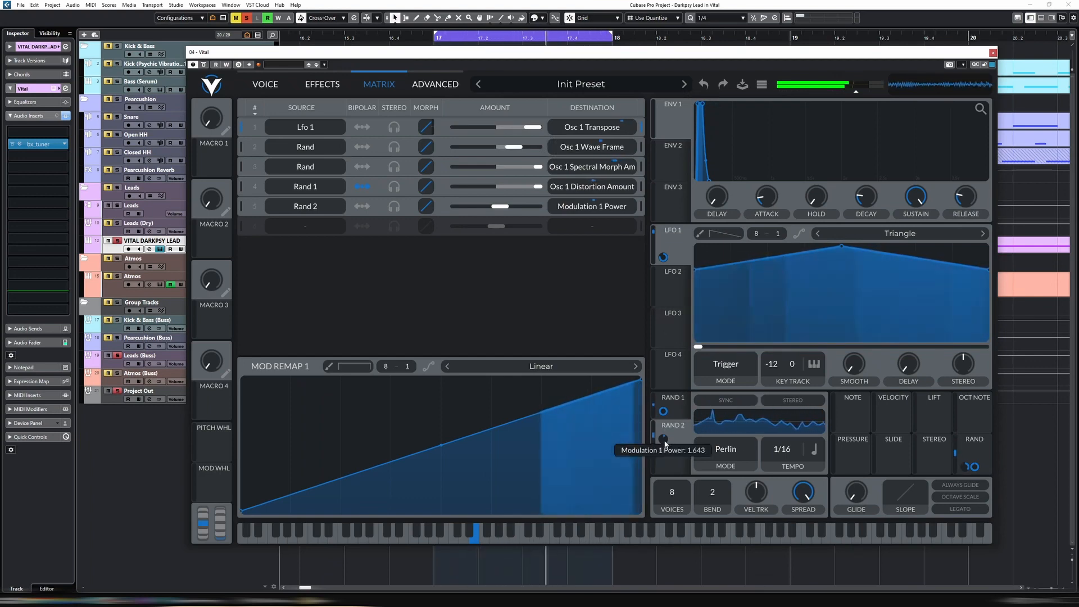
{"action": "mouse_move", "coordinate": [663, 439]}
{"action": "left_mouse_down"}
{"action": "mouse_move", "coordinate": [663, 430]}
{"action": "mouse_move", "coordinate": [663, 439]}
{"action": "left_mouse_up"}
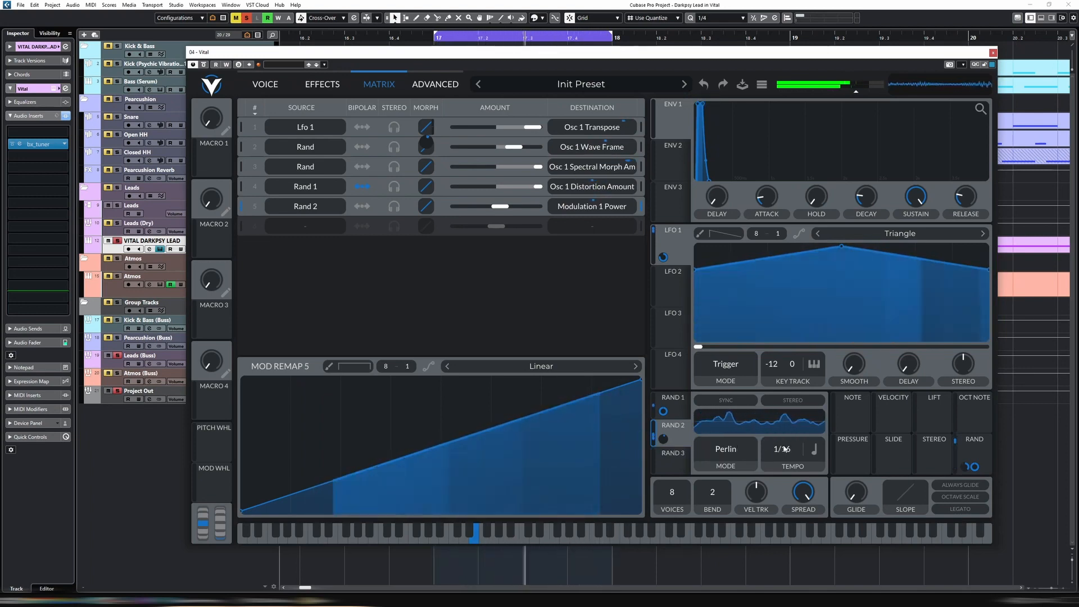
{"action": "left_click_drag", "start_coordinate": [778, 448], "coordinate": [786, 487]}
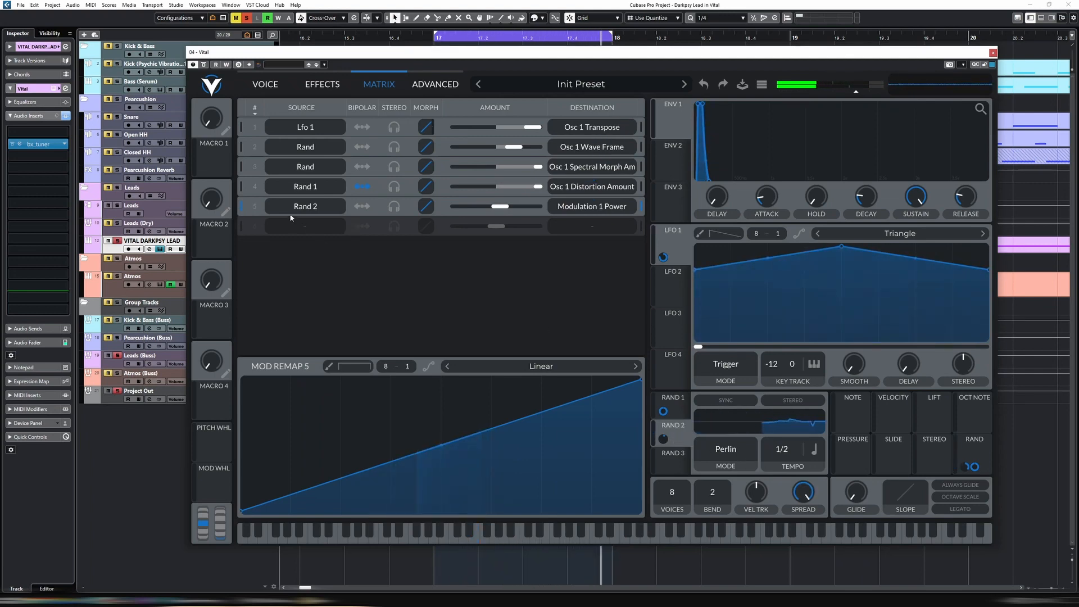
- Switch the Modulation 1 Power source to Rand with an amount of about 2.009, and raise LFO 1's transpose amount to nearly full
{"action": "left_click", "coordinate": [305, 207]}
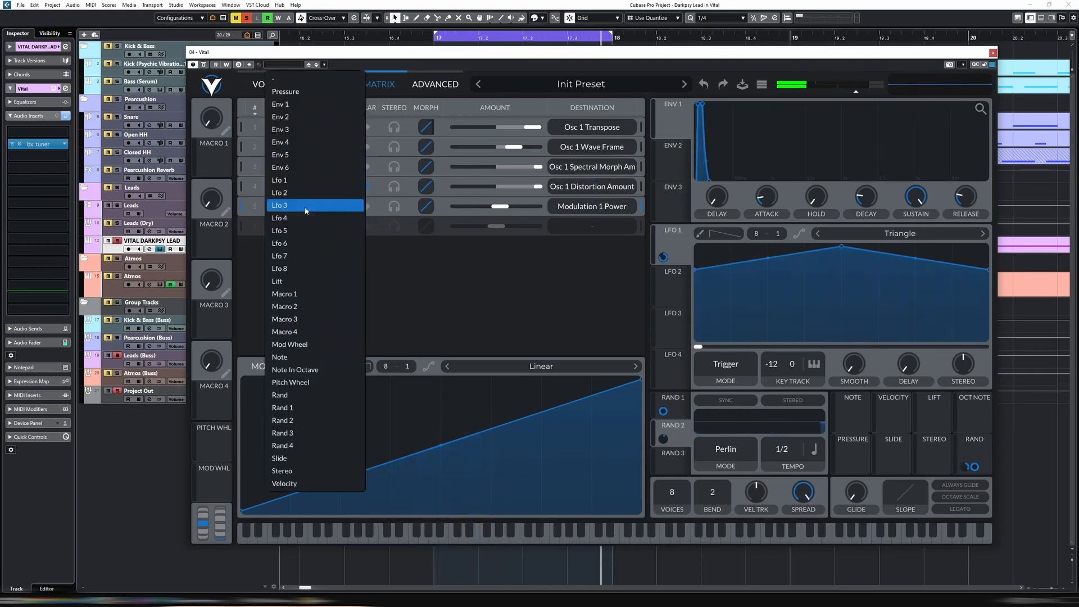
{"action": "left_click", "coordinate": [304, 400]}
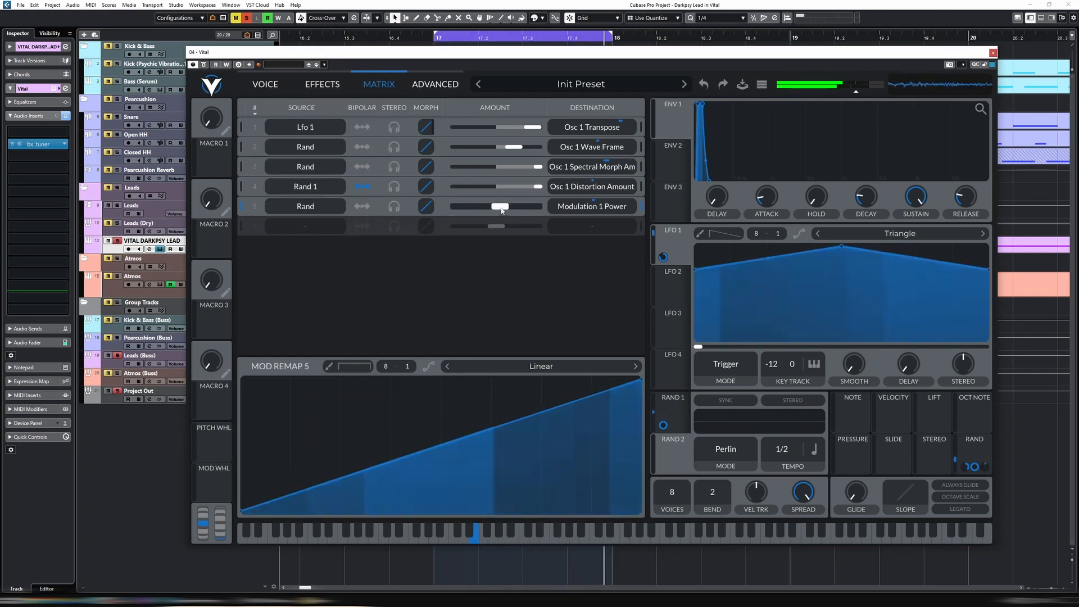
{"action": "left_click_drag", "start_coordinate": [501, 209], "coordinate": [502, 209]}
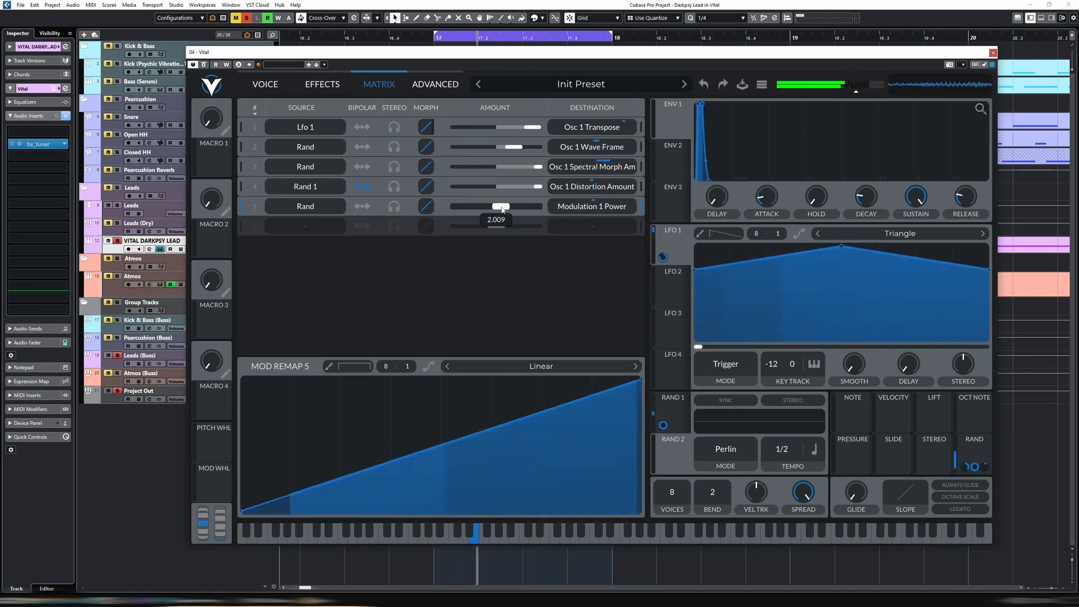
{"action": "left_click", "coordinate": [531, 129]}
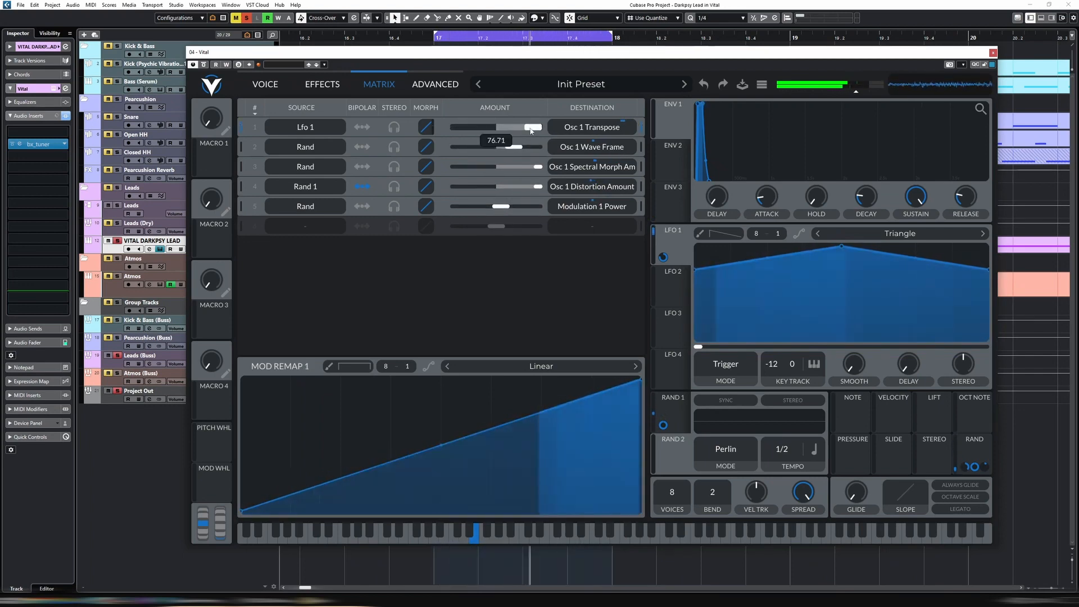
{"action": "left_click_drag", "start_coordinate": [532, 128], "coordinate": [539, 129]}
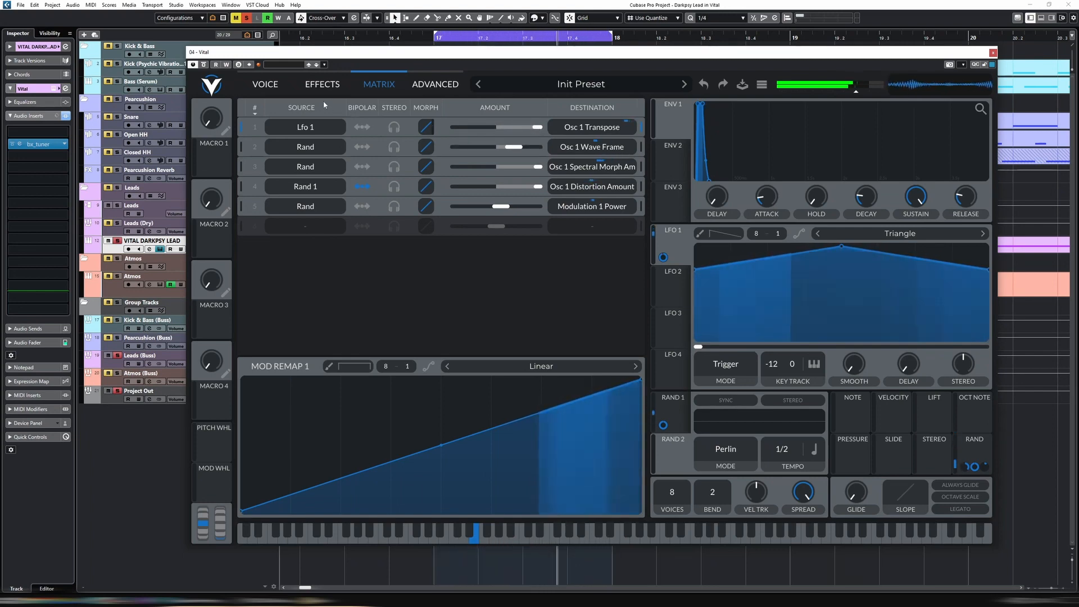
- Try other distortion modes such as Bend on oscillator 1, then return it to Sync
{"action": "left_click", "coordinate": [273, 89]}
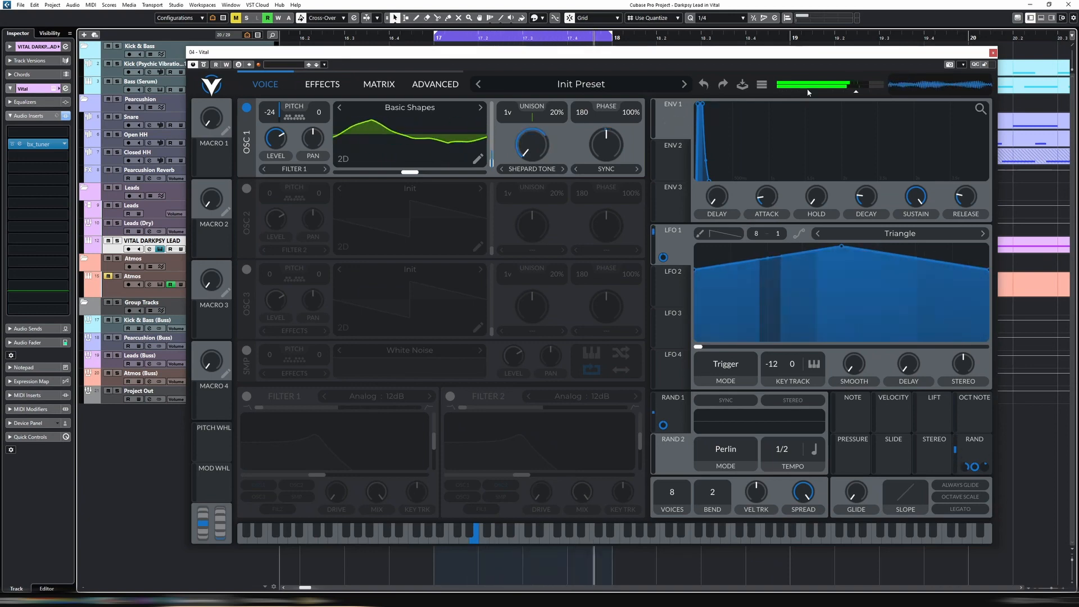
{"action": "mouse_move", "coordinate": [857, 94]}
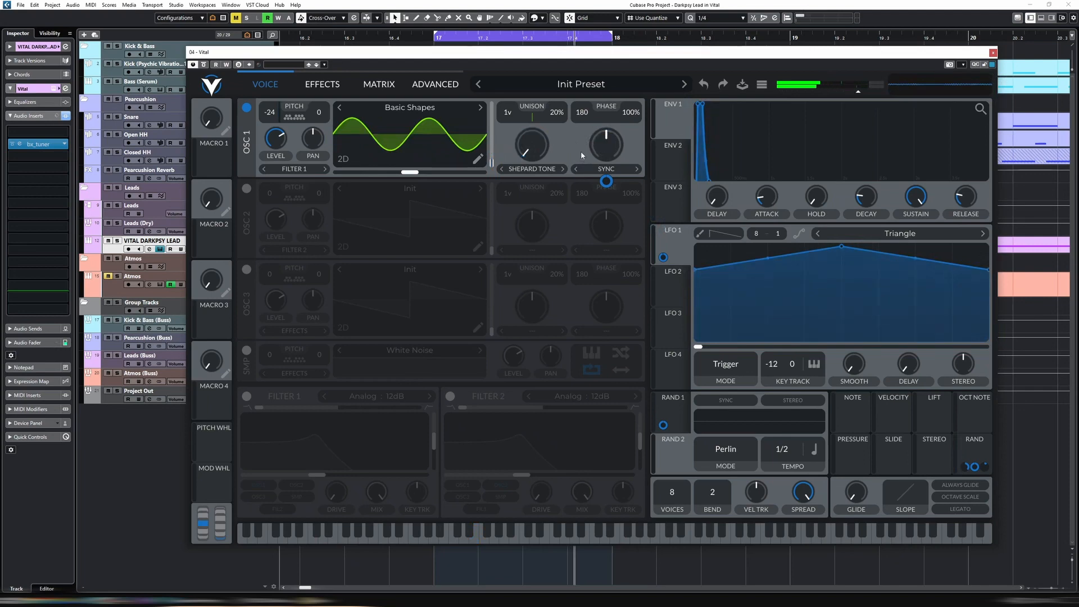
{"action": "left_click", "coordinate": [606, 169]}
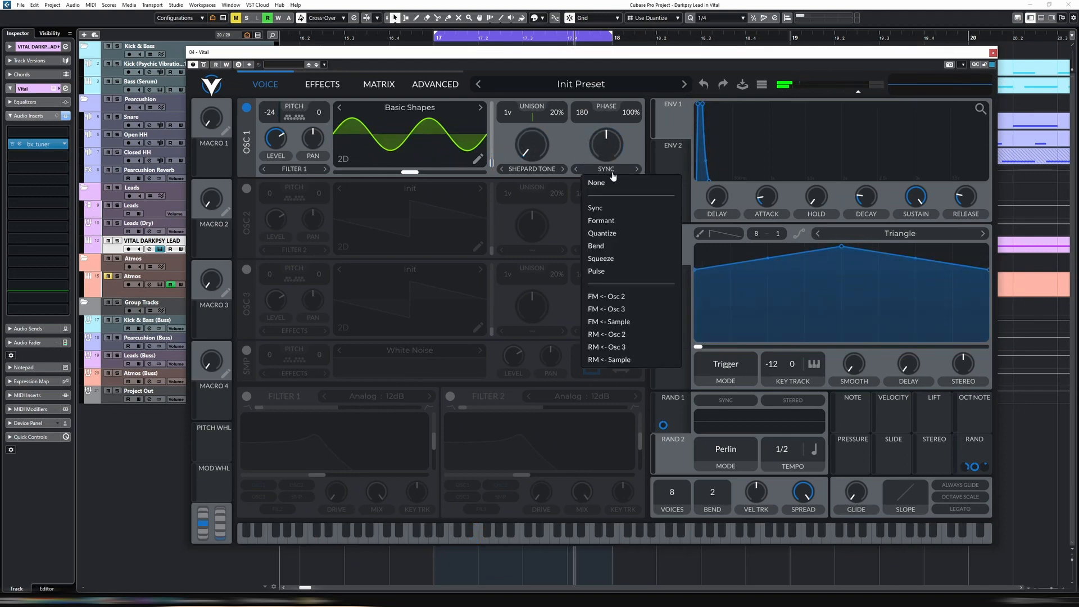
{"action": "left_click", "coordinate": [628, 222]}
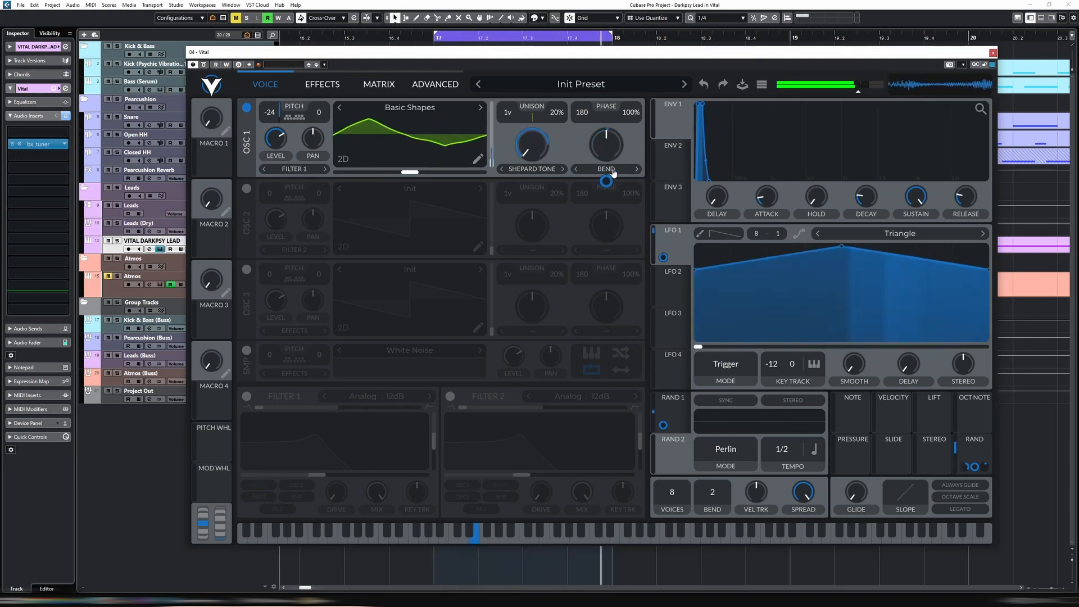
{"action": "left_click", "coordinate": [613, 171]}
{"action": "left_click", "coordinate": [616, 210]}
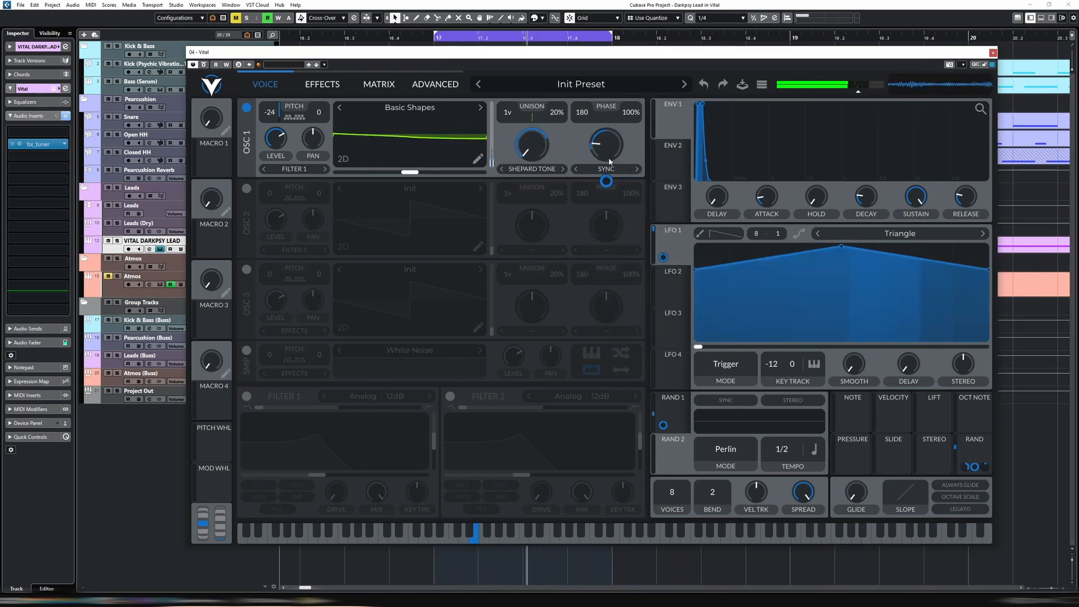
- Audition Harmonic Stretch, Inharmonic Stretch, Smear, High Pass, Spectral Flanger and Spectral Phaser as oscillator 1's spectral morph, and restore Shepard Tone
{"action": "left_click", "coordinate": [555, 173]}
{"action": "left_click", "coordinate": [534, 221]}
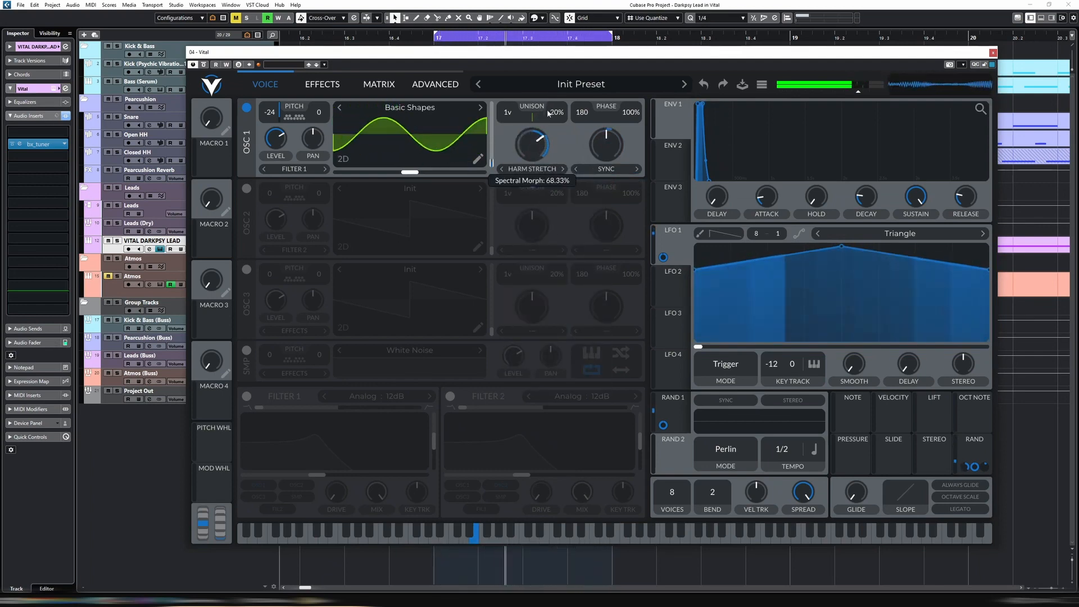
{"action": "left_click", "coordinate": [554, 169]}
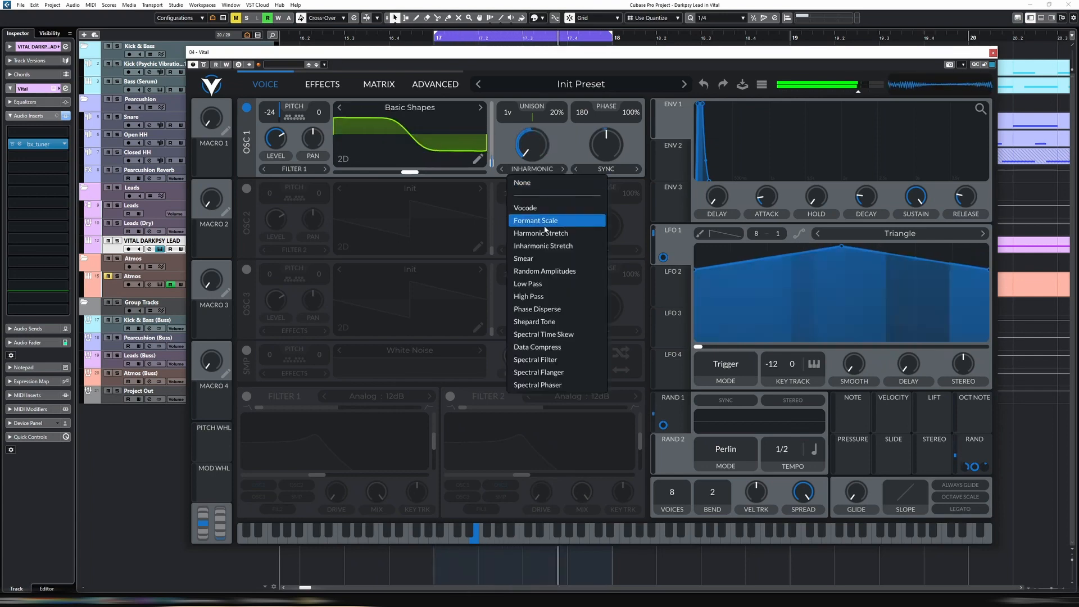
{"action": "left_click", "coordinate": [533, 260]}
{"action": "left_click", "coordinate": [540, 170]}
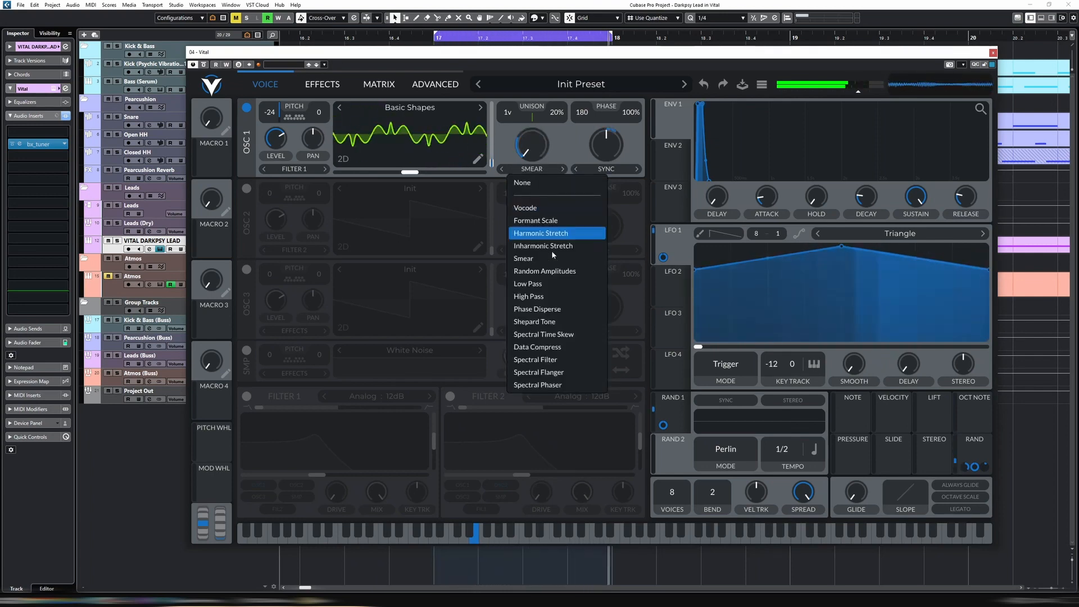
{"action": "left_click", "coordinate": [550, 296]}
{"action": "left_click", "coordinate": [538, 170]}
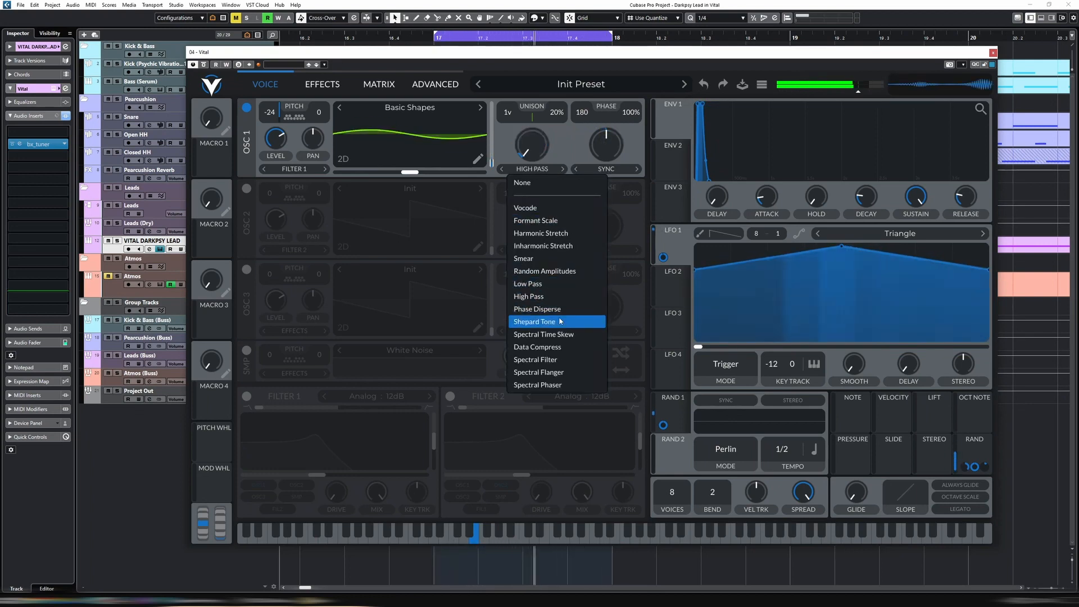
{"action": "left_click", "coordinate": [556, 372]}
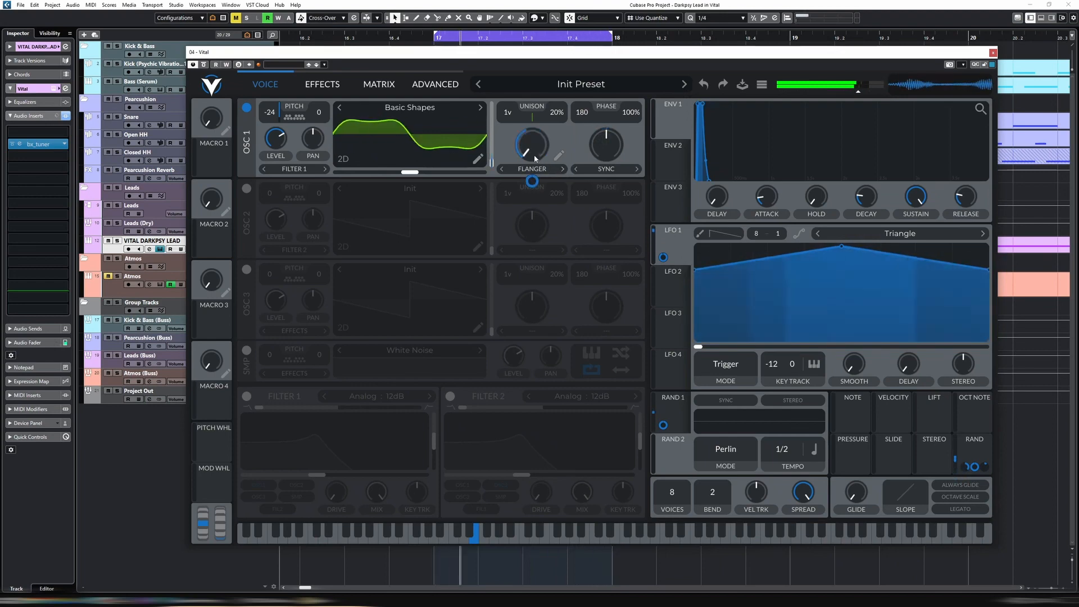
{"action": "left_click", "coordinate": [533, 169]}
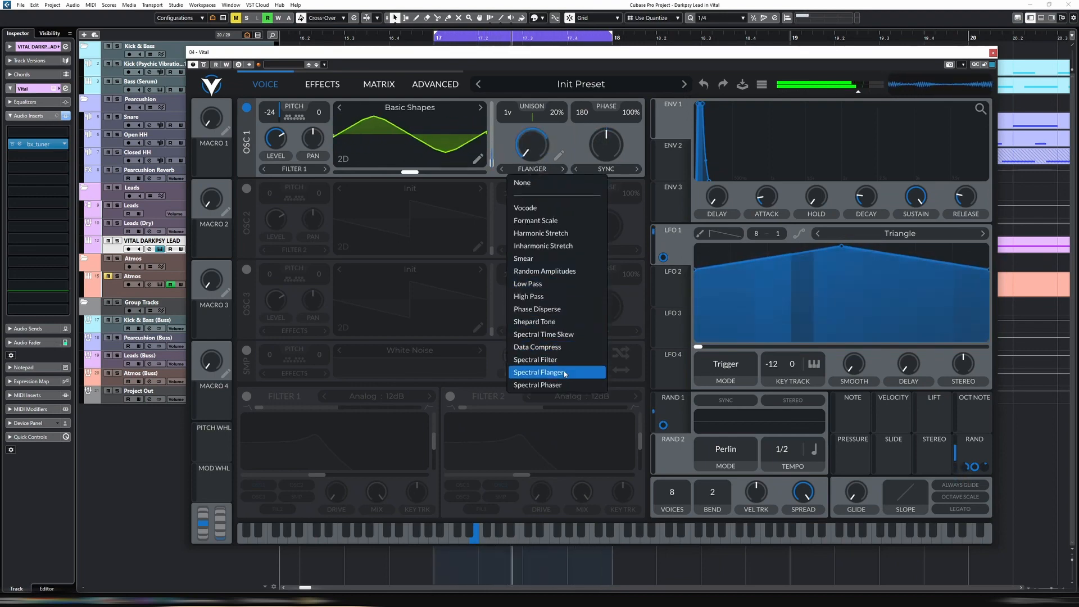
{"action": "left_click", "coordinate": [548, 385]}
{"action": "left_click", "coordinate": [532, 169]}
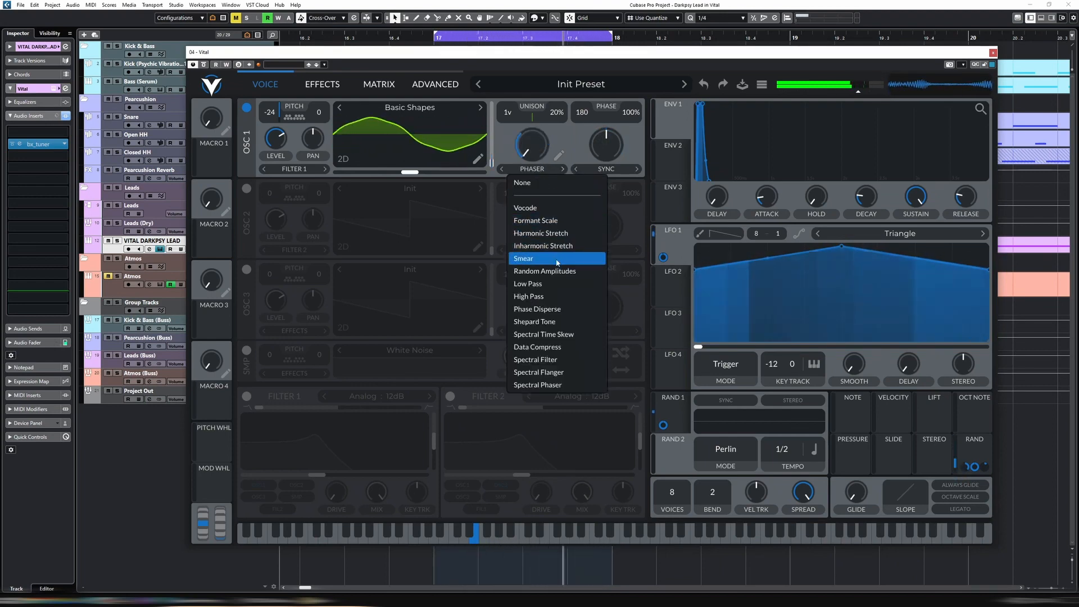
{"action": "left_click", "coordinate": [537, 321]}
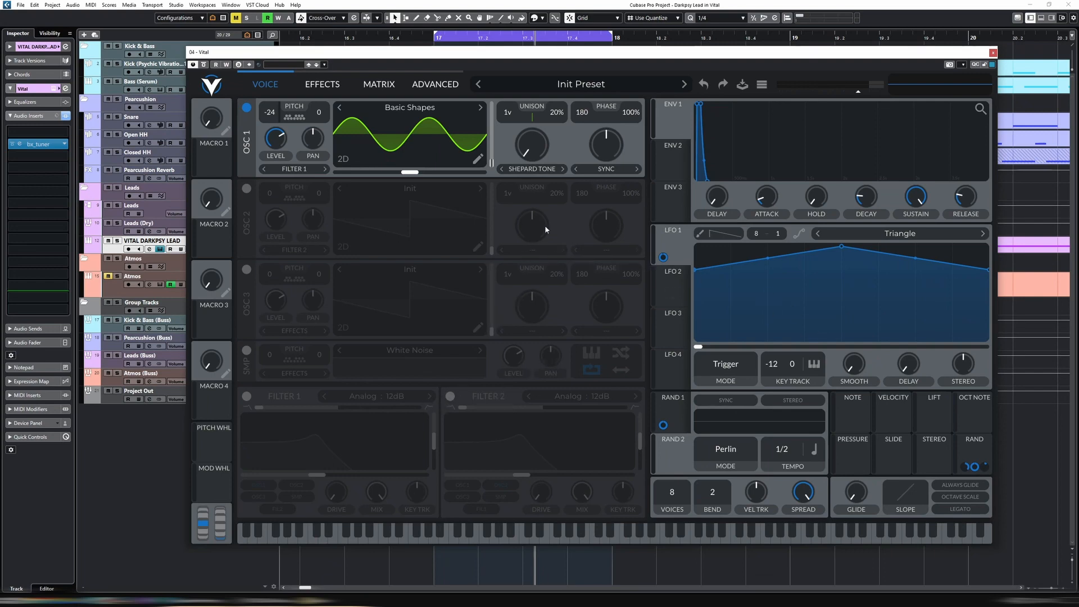
- Review the effects chain, the modulation matrix, oscillator 1's settings and the frequency mode options of LFO 1
{"action": "left_click", "coordinate": [322, 84]}
{"action": "left_click", "coordinate": [378, 83]}
{"action": "left_click", "coordinate": [322, 84]}
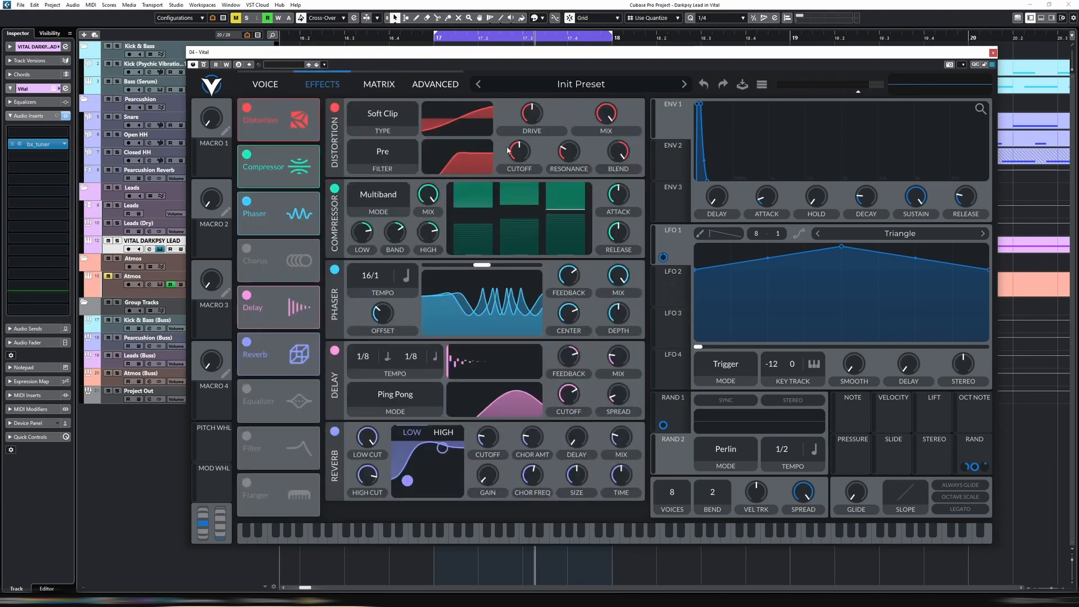
{"action": "left_click", "coordinate": [388, 91]}
{"action": "left_click", "coordinate": [267, 85]}
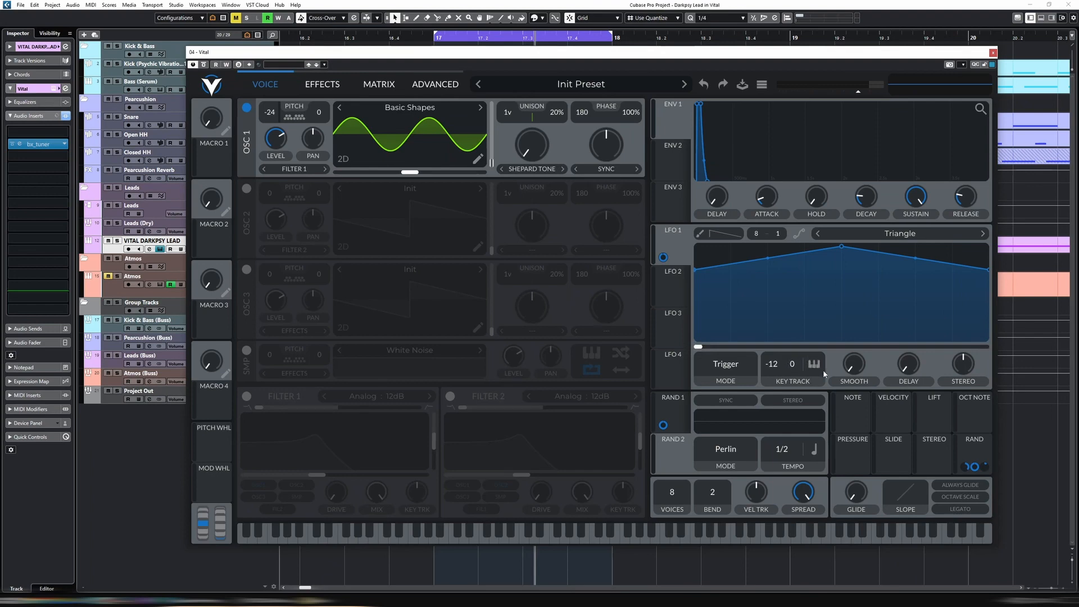
{"action": "left_click", "coordinate": [815, 365]}
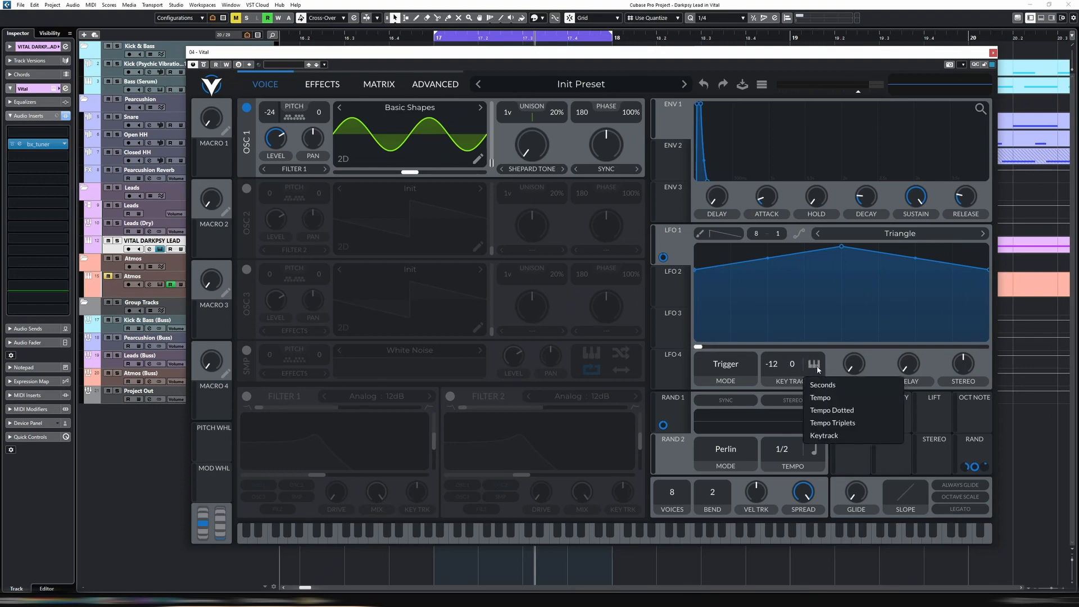
{"action": "left_click", "coordinate": [835, 367]}
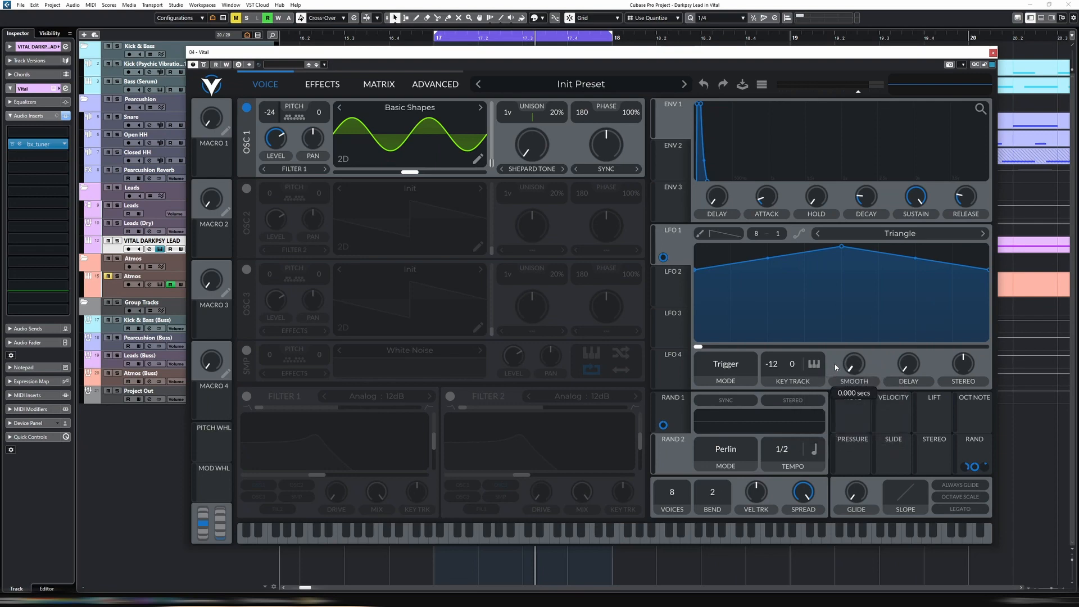